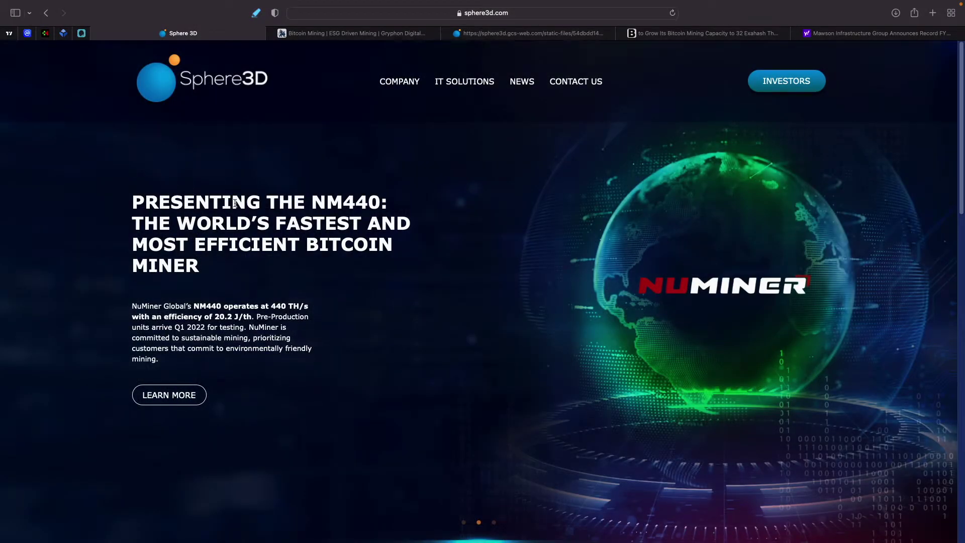
Step: Switch to the Gryphon Digital Mining tab and return to its 'Creating the industry leader in Bitcoin mining' banner
left_click(342, 34)
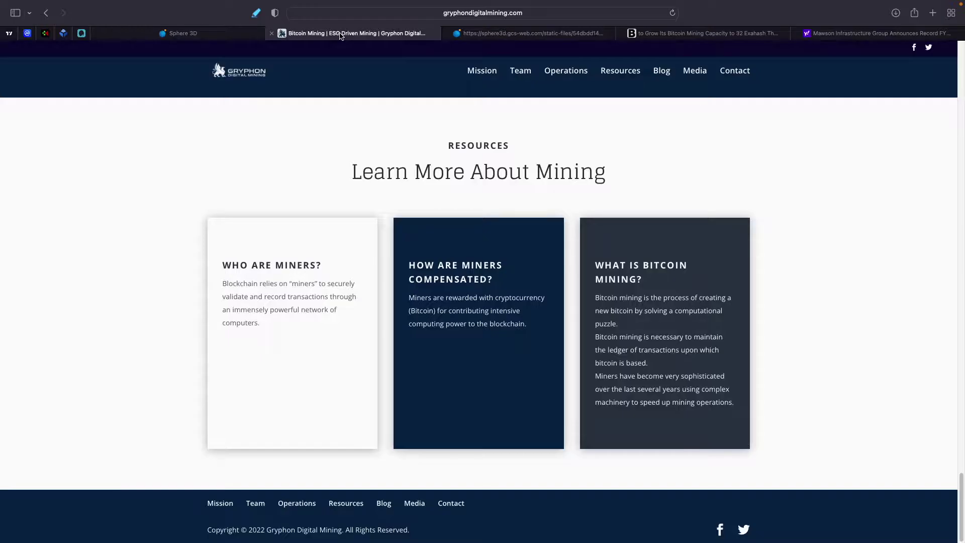
scroll(310, 160, "up", 20)
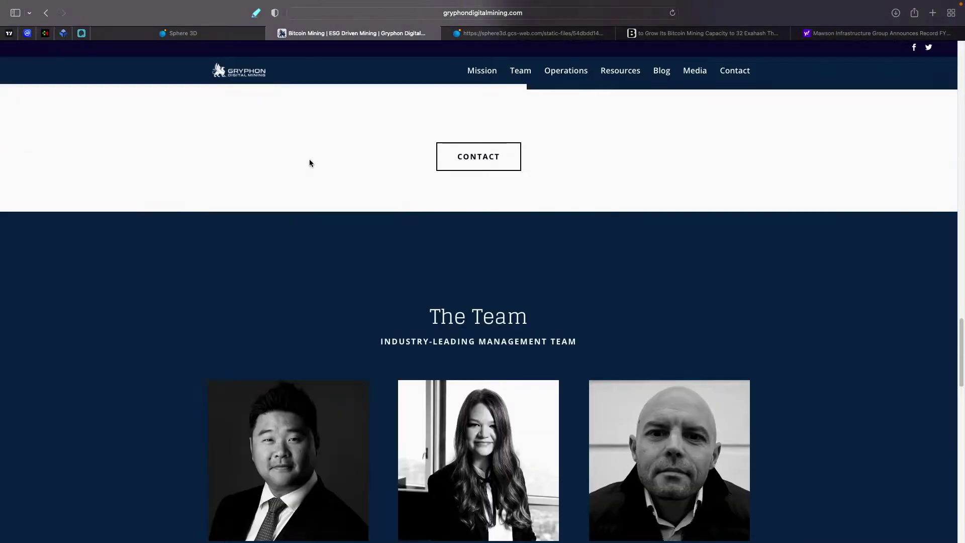
scroll(310, 162, "up", 20)
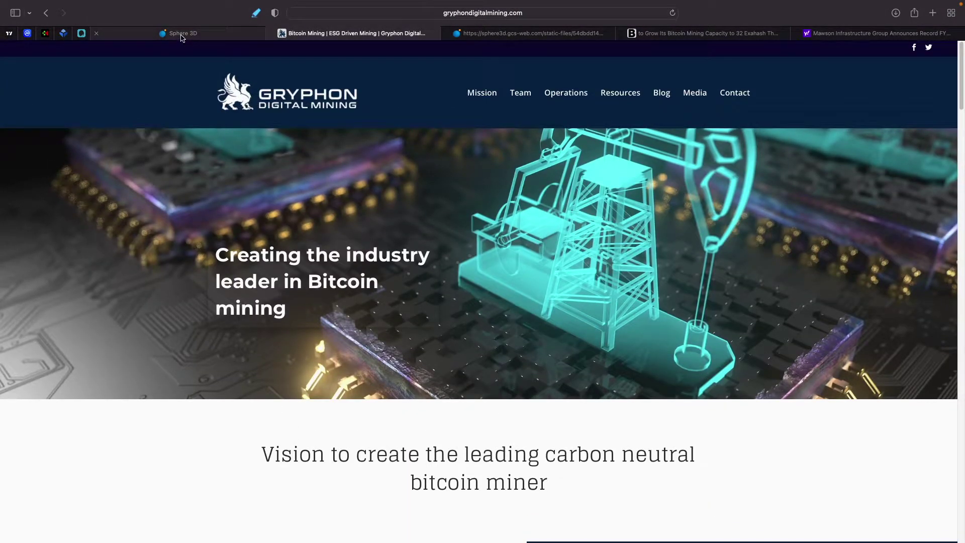
Step: Switch to the Sphere 3D tab and cycle its banner carousel to the NM440 miner slide
left_click(182, 35)
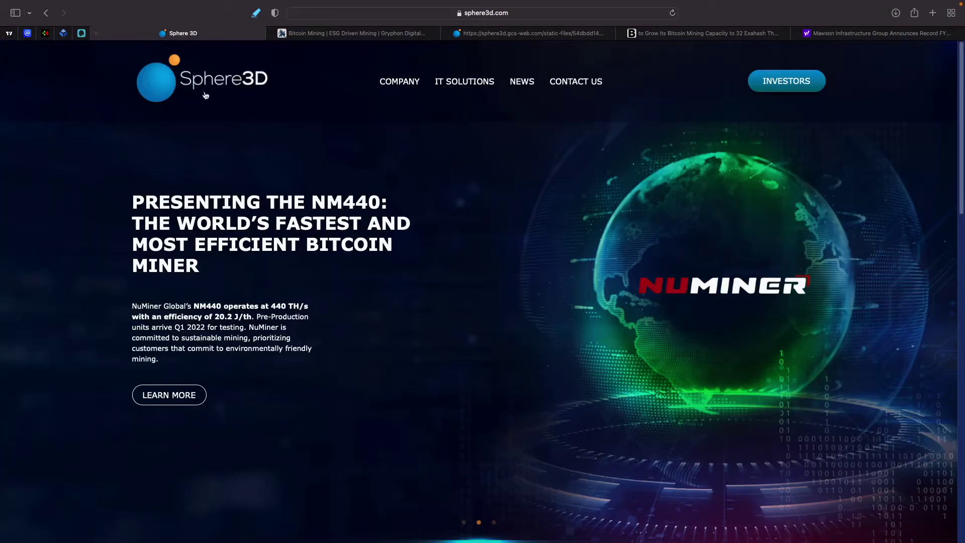
left_click(464, 522)
left_click(464, 524)
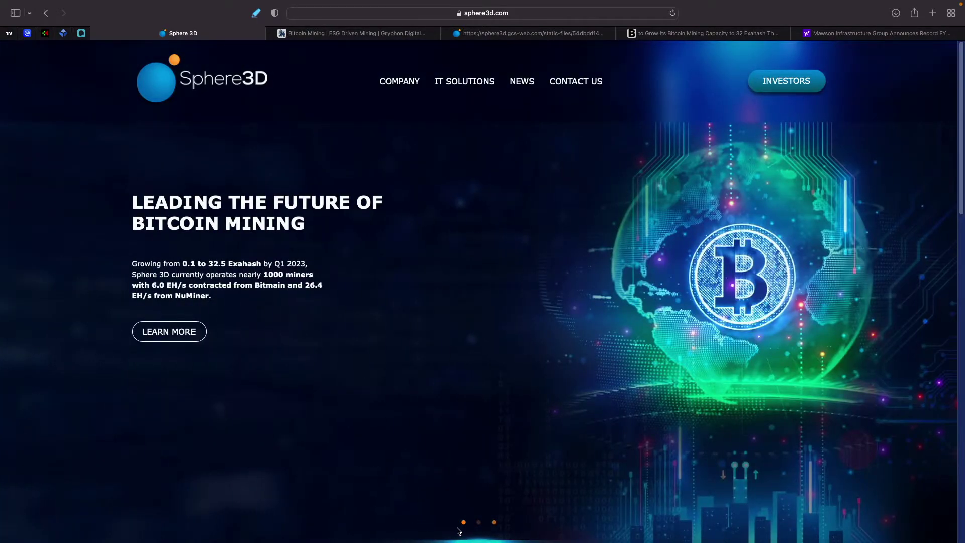
left_click(478, 524)
left_click(479, 523)
left_click(479, 523)
left_click(479, 523)
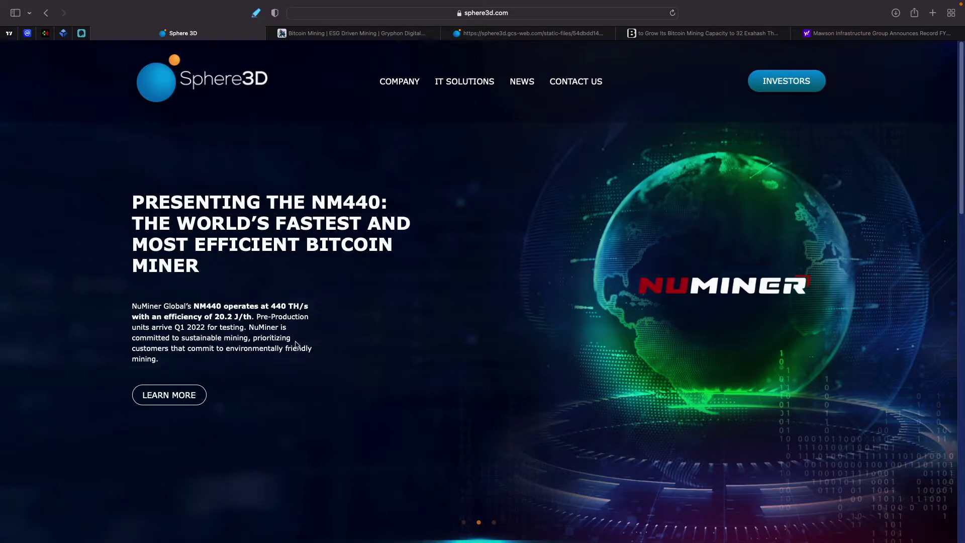
Step: Scroll past the Sphere 3D stock summary to the HVE Connexions, Unified Connexions, SnapServer and SnapMine cards
scroll(297, 345, "down", 8)
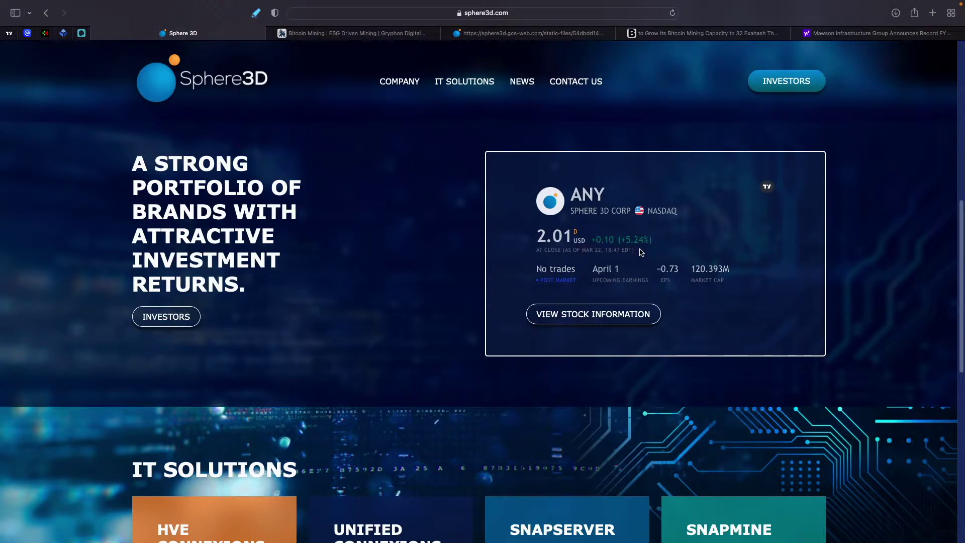
scroll(356, 328, "down", 1)
scroll(355, 327, "down", 4)
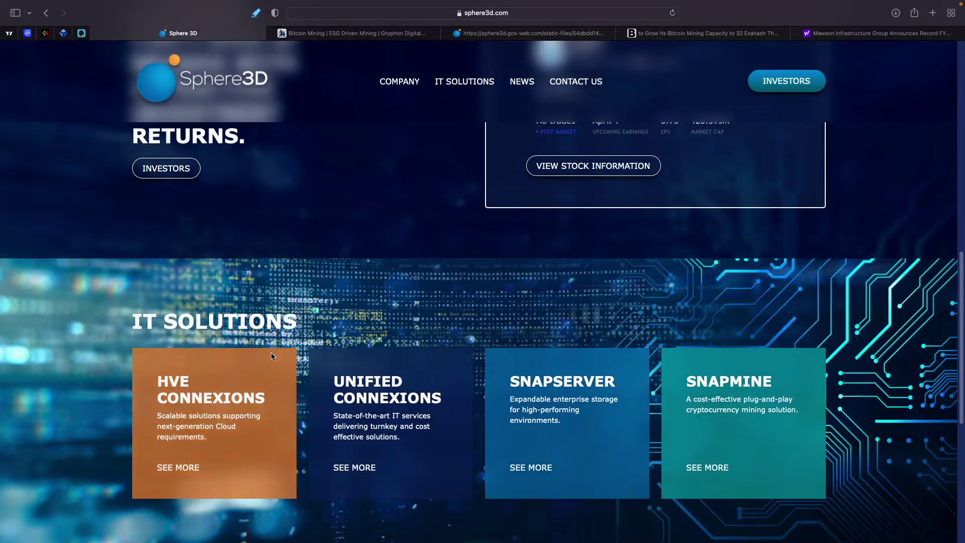
scroll(267, 352, "down", 1)
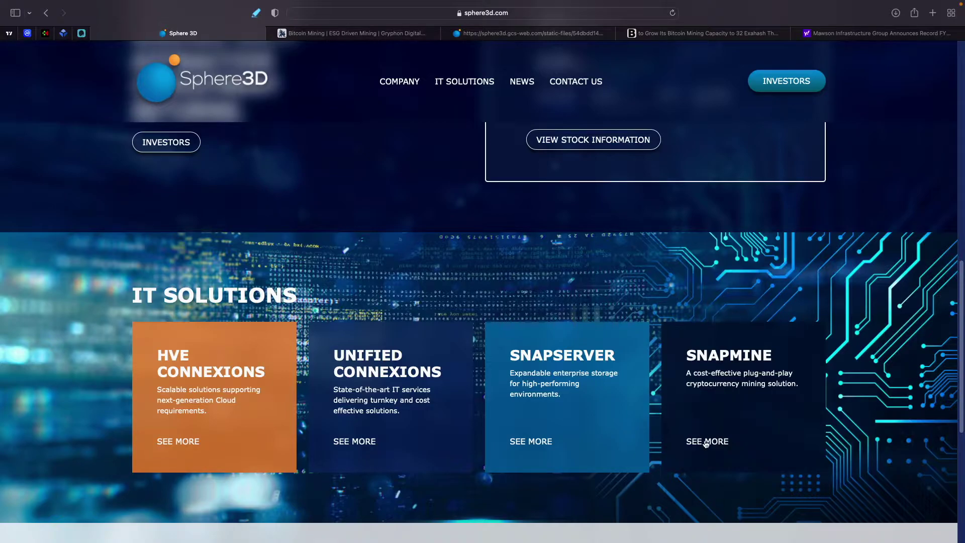
Step: Open SnapMine's SEE MORE details and read its plug-and-play cryptocurrency mining section
left_click(706, 442)
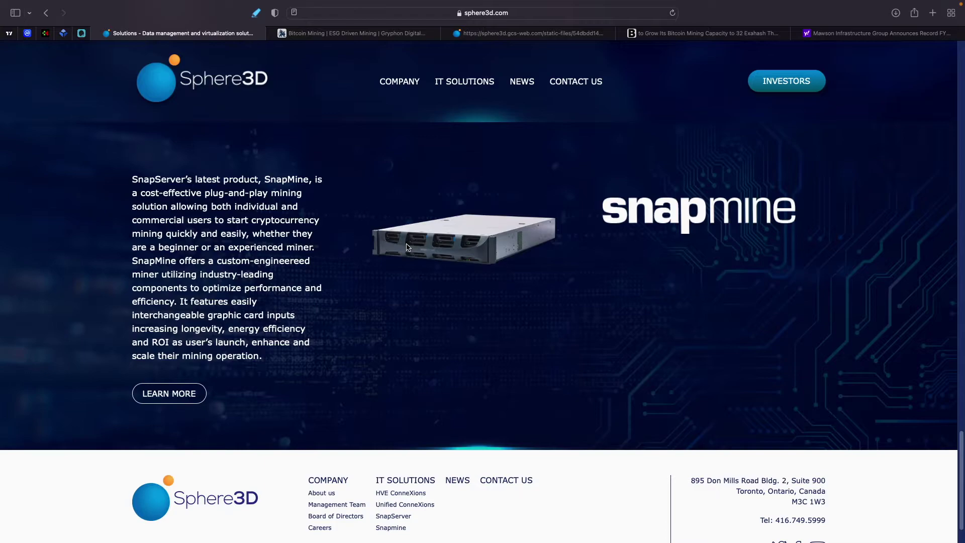
scroll(407, 247, "down", 1)
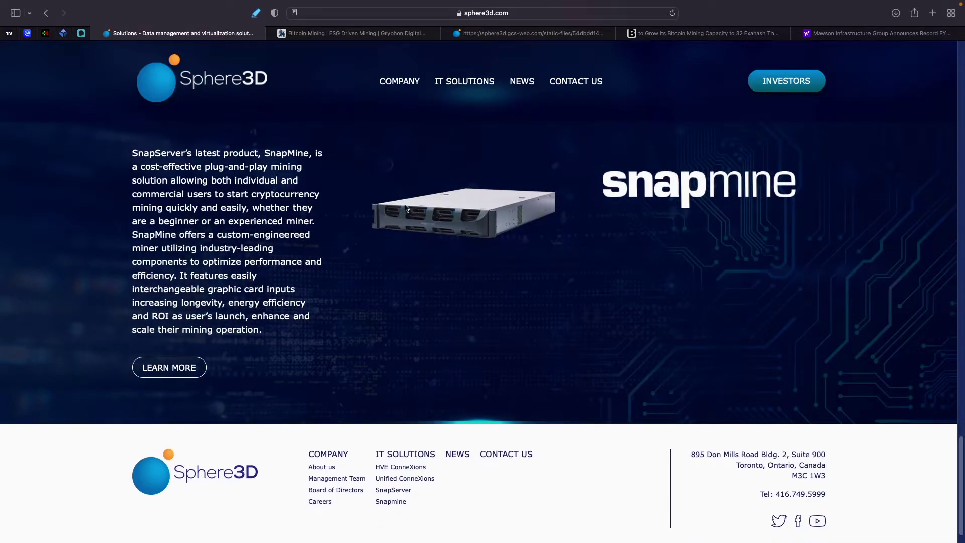
scroll(453, 221, "up", 4)
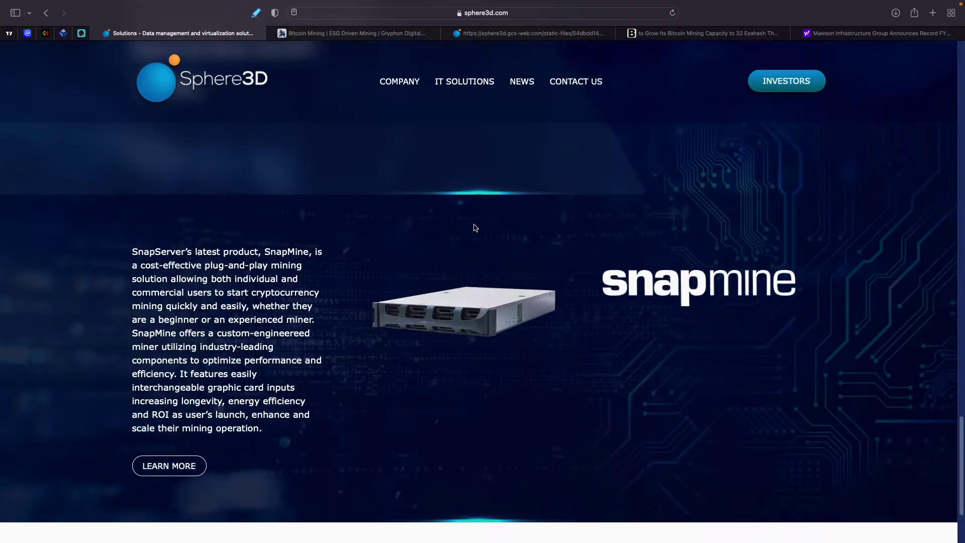
scroll(332, 262, "down", 2)
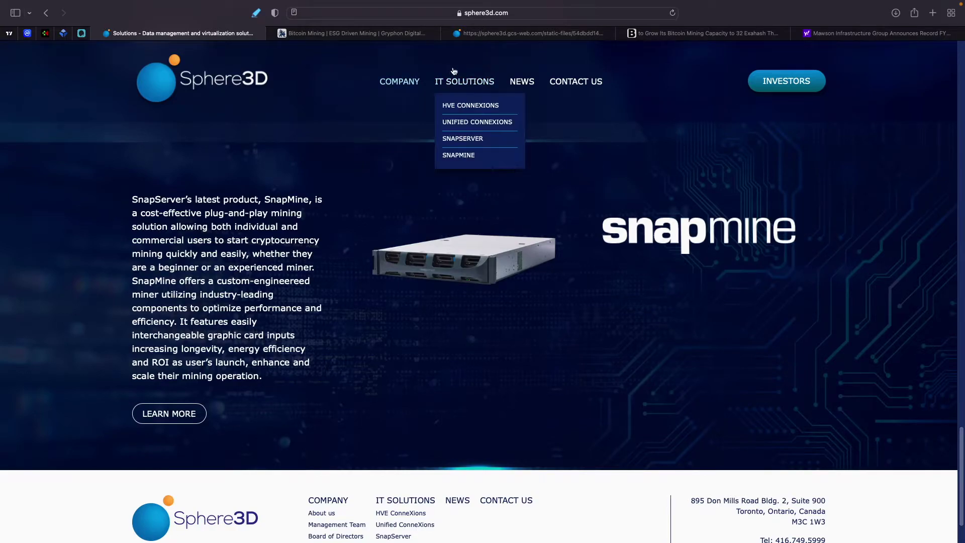
Step: Review the Investor Relations stock quote and recent news, then go to the SEC Filings list
left_click(793, 84)
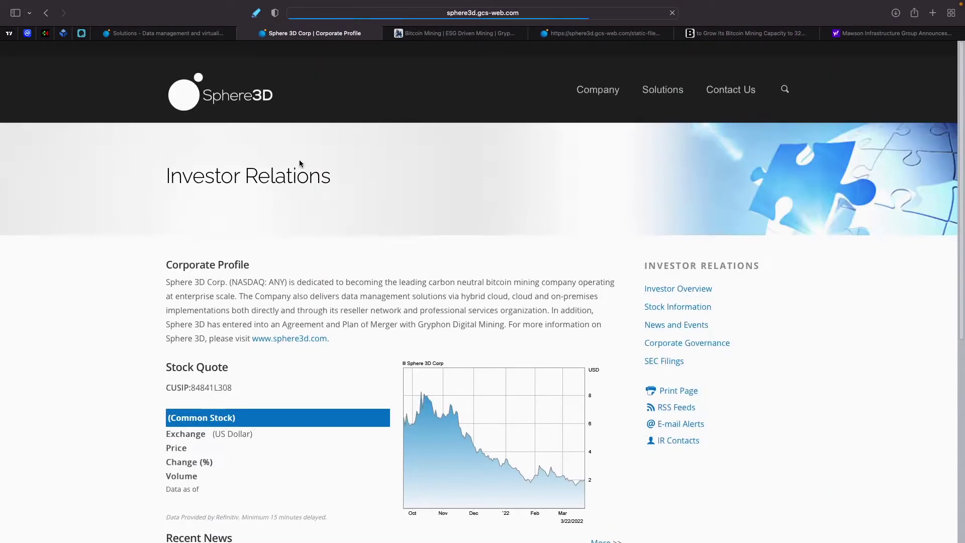
scroll(297, 246, "down", 5)
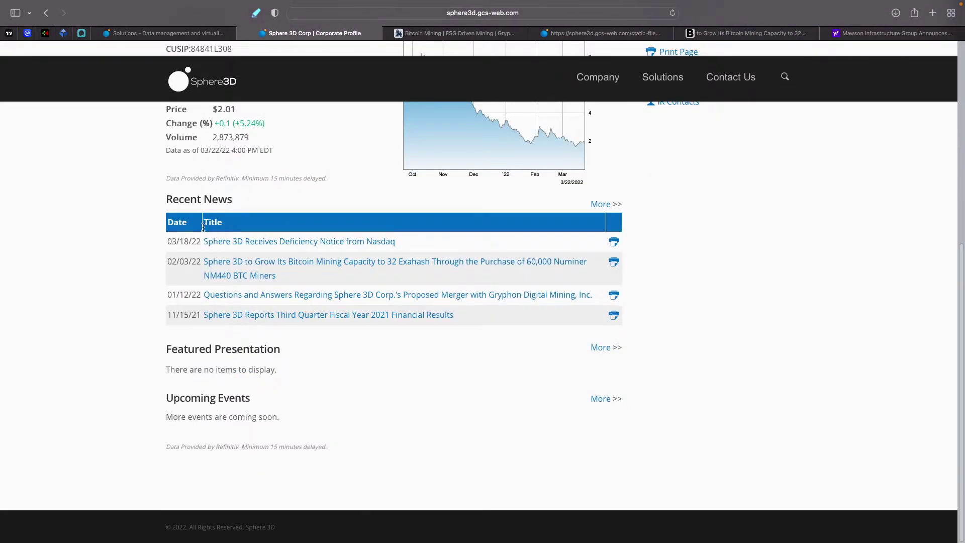
scroll(282, 248, "up", 2)
scroll(284, 248, "up", 1)
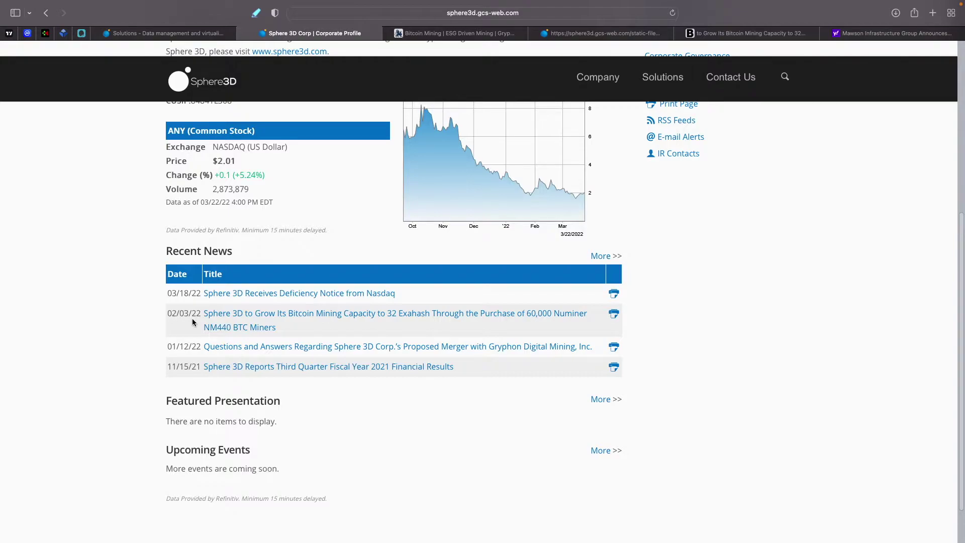
mouse_move(215, 325)
mouse_move(261, 350)
scroll(548, 326, "up", 5)
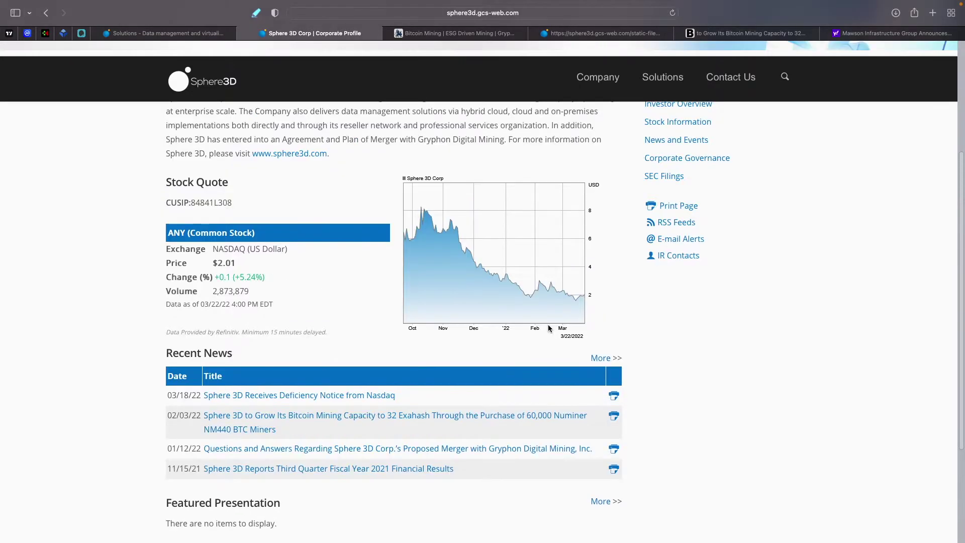
left_click(654, 257)
Step: Page through the Sphere 3D SEC filings from page 2 to page 4
scroll(280, 322, "down", 2)
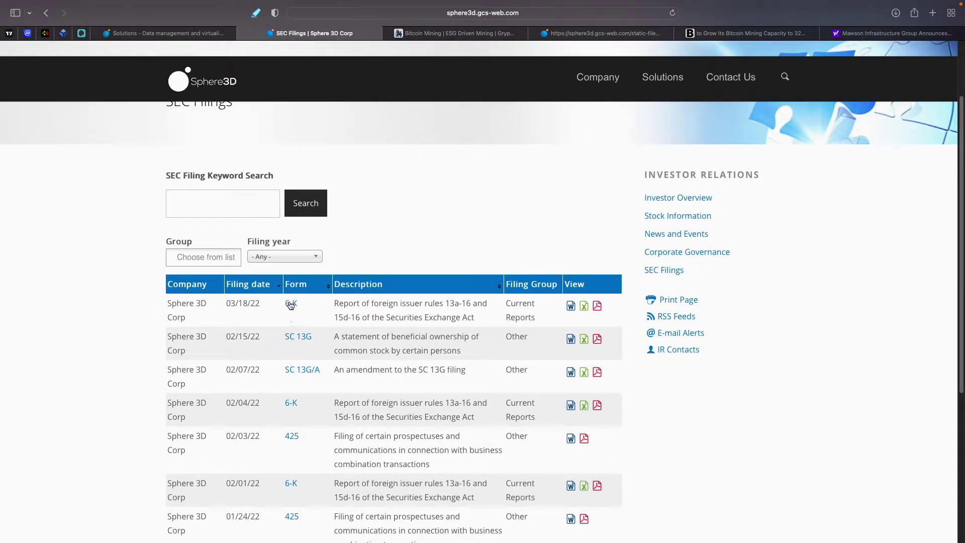
scroll(293, 311, "down", 3)
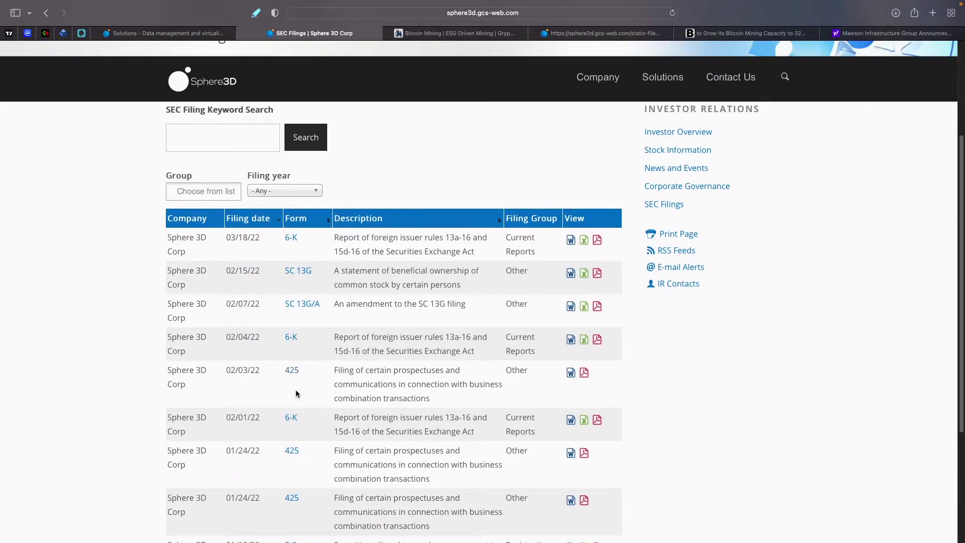
scroll(296, 393, "down", 4)
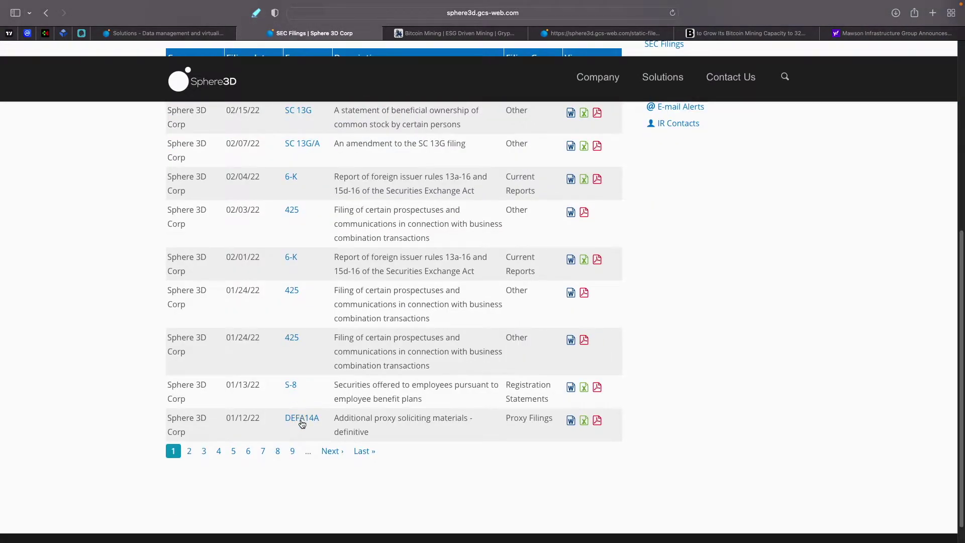
left_click(190, 451)
scroll(308, 421, "down", 5)
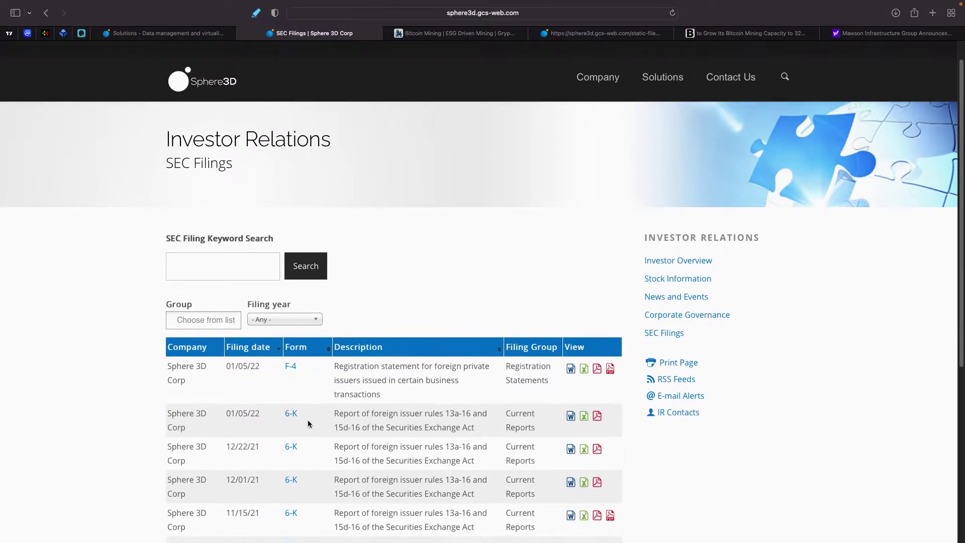
scroll(307, 420, "down", 2)
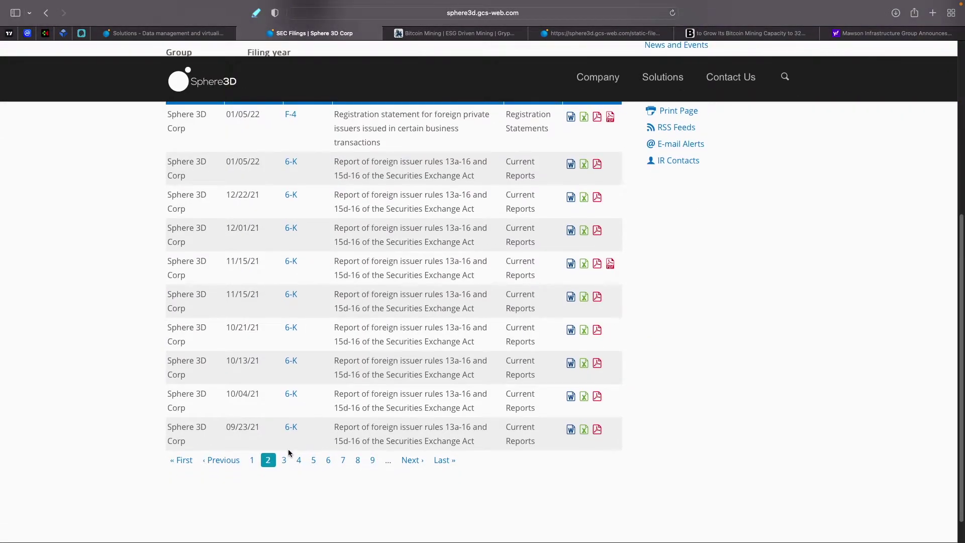
left_click(285, 461)
scroll(303, 416, "down", 3)
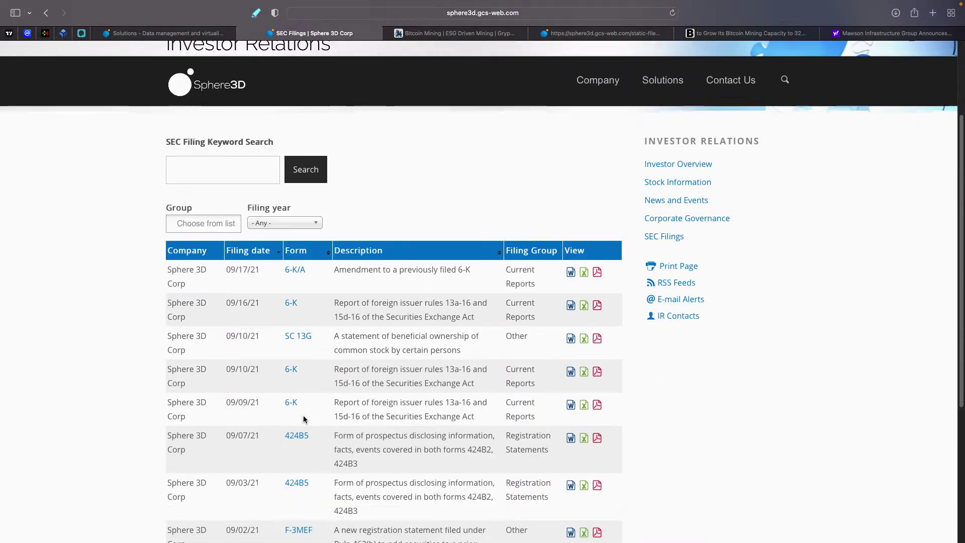
scroll(307, 411, "down", 5)
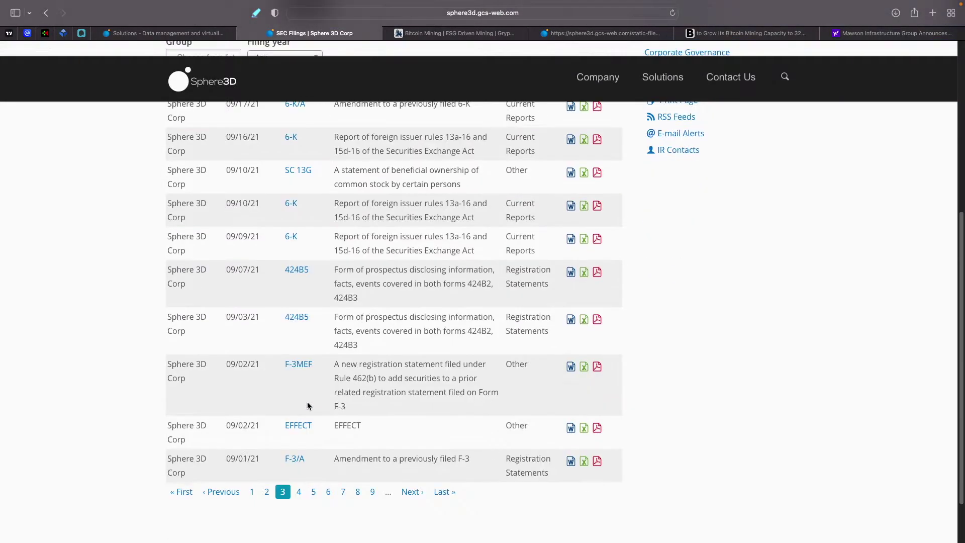
left_click(299, 472)
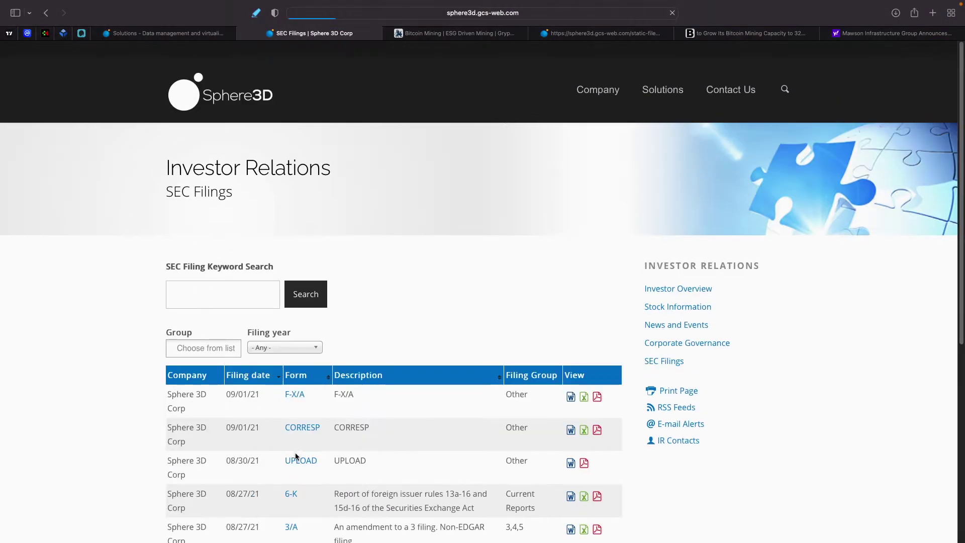
Step: Continue to SEC filings pages 5 and 6, then switch to the Gryphon Digital Mining tab
scroll(296, 449, "down", 1)
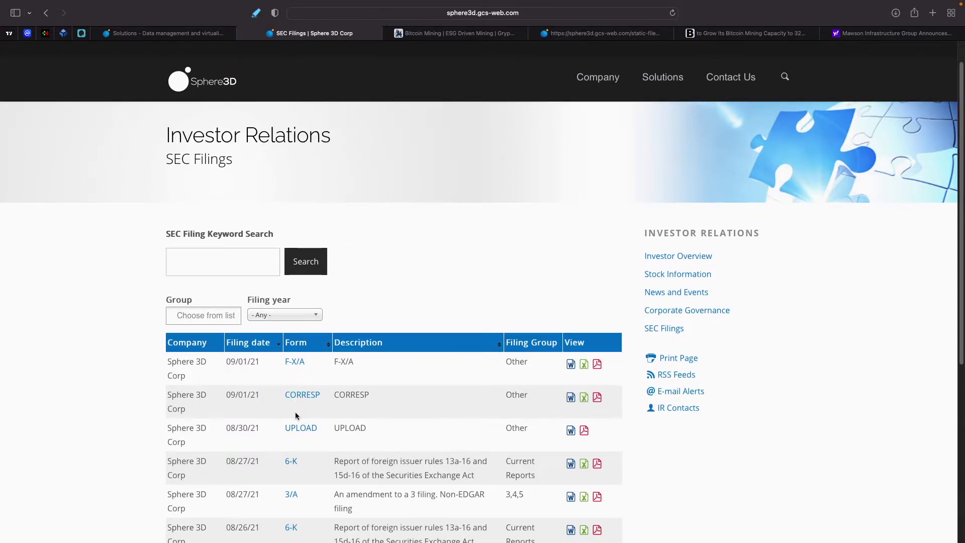
scroll(296, 416, "down", 6)
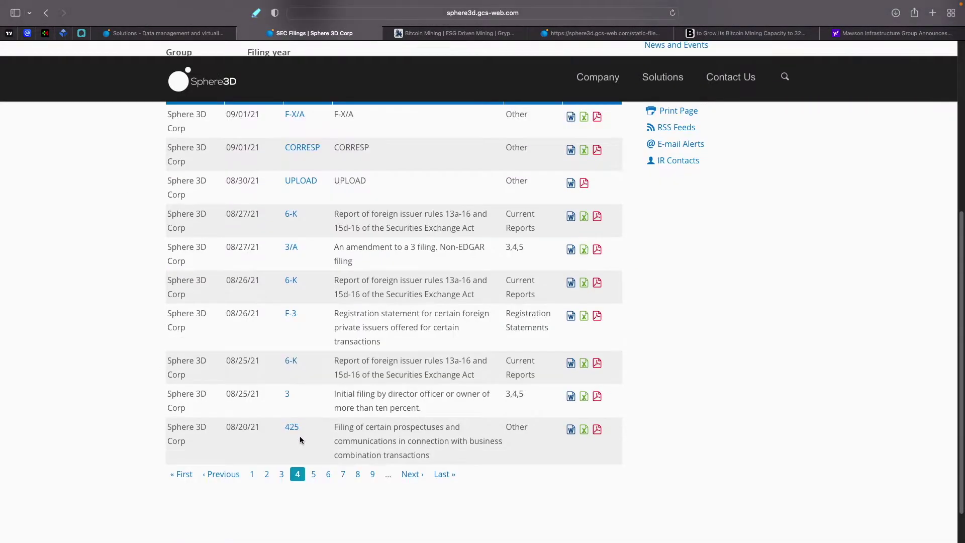
left_click(315, 476)
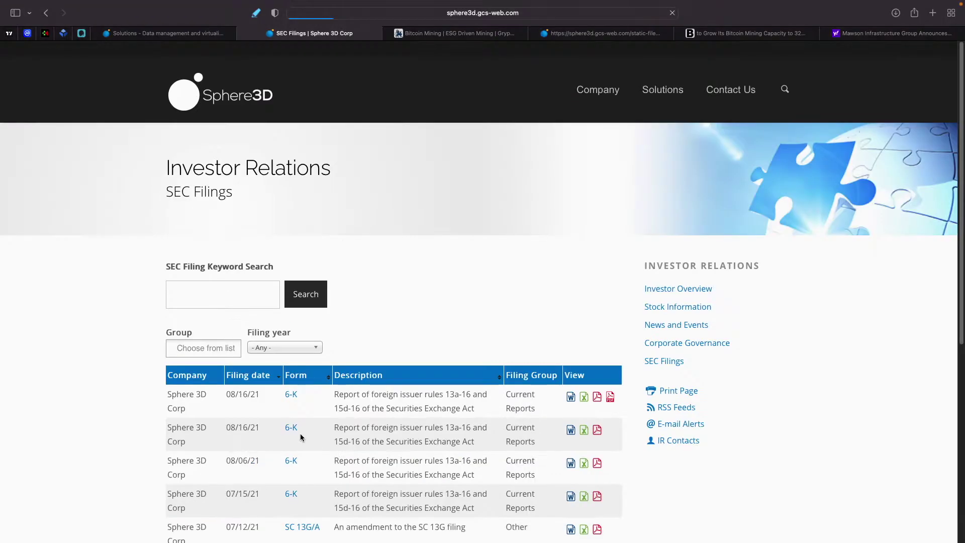
scroll(300, 431, "down", 5)
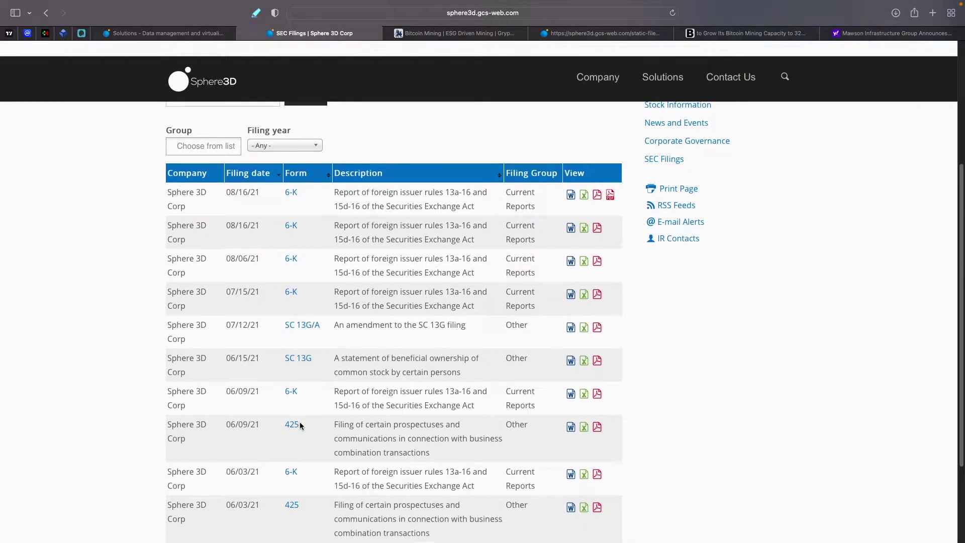
scroll(300, 427, "down", 2)
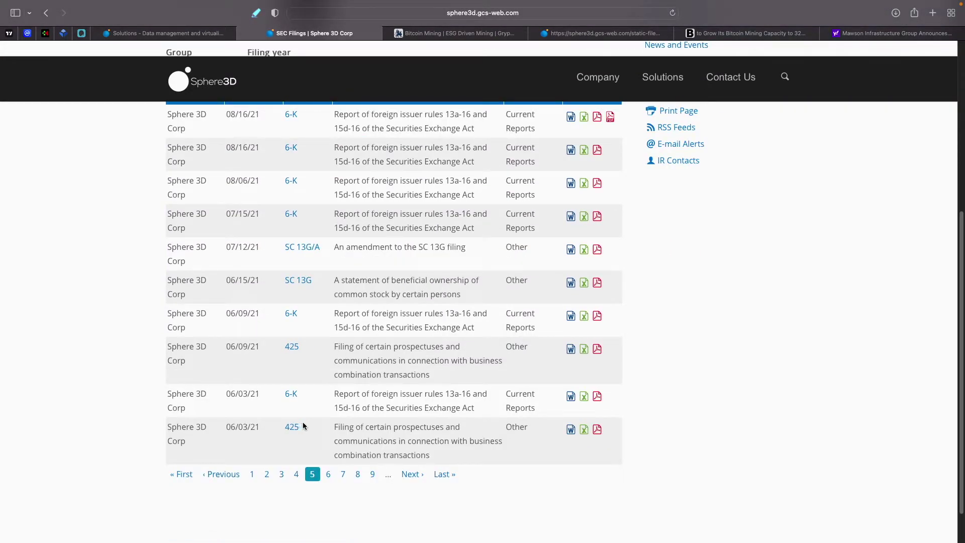
left_click(327, 474)
scroll(295, 437, "down", 3)
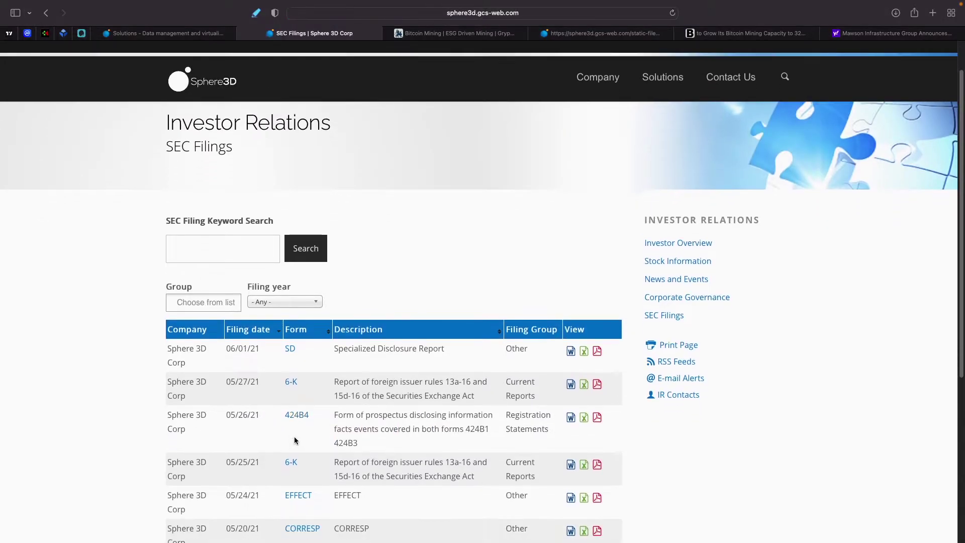
scroll(302, 437, "down", 3)
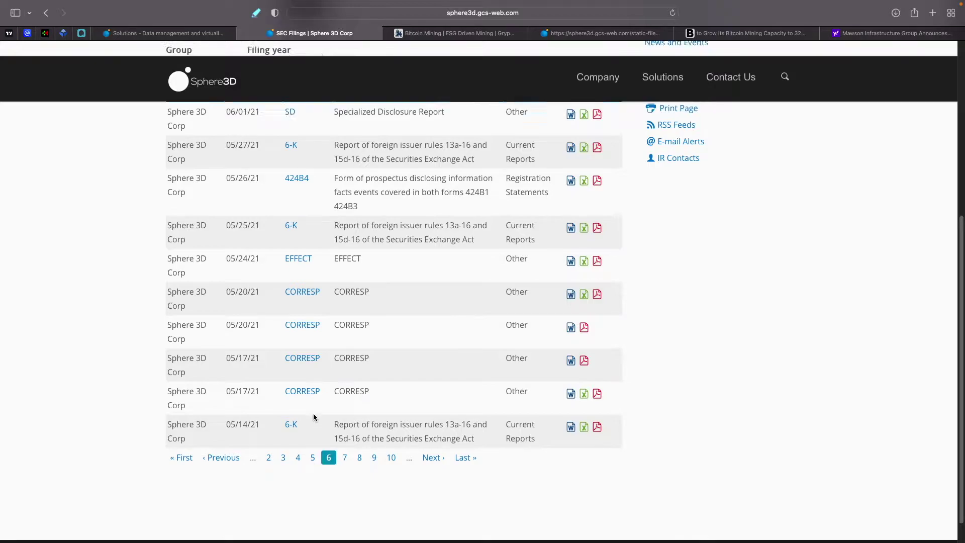
scroll(314, 417, "up", 6)
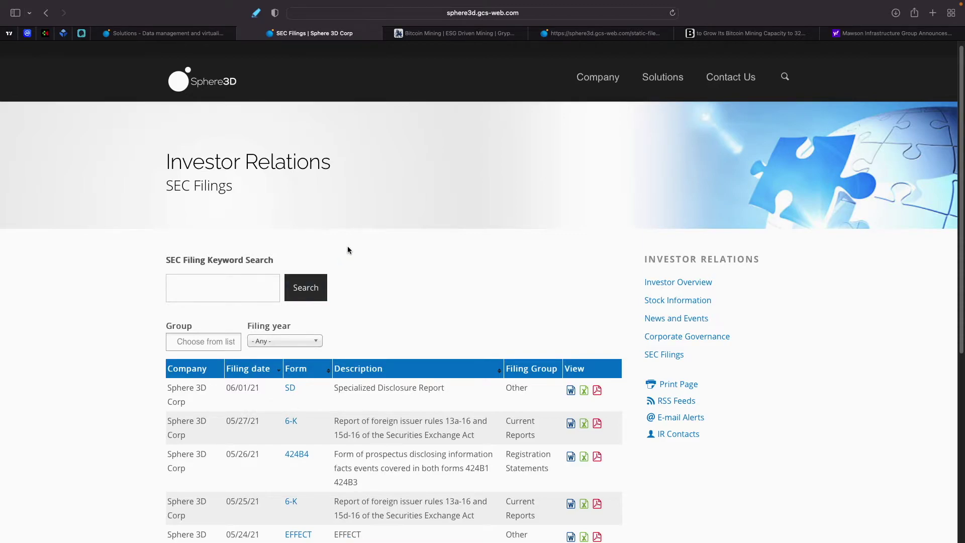
left_click(425, 35)
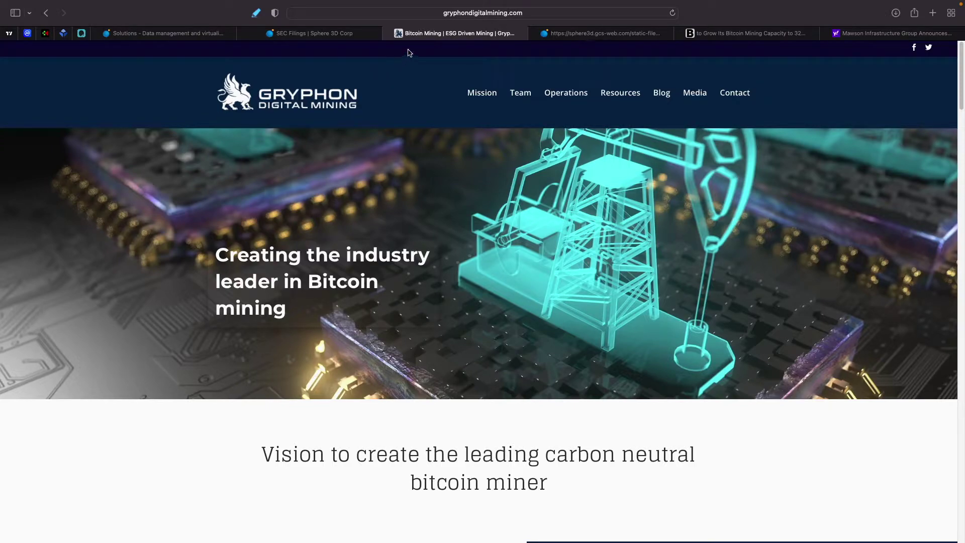
scroll(367, 329, "down", 2)
scroll(366, 329, "down", 5)
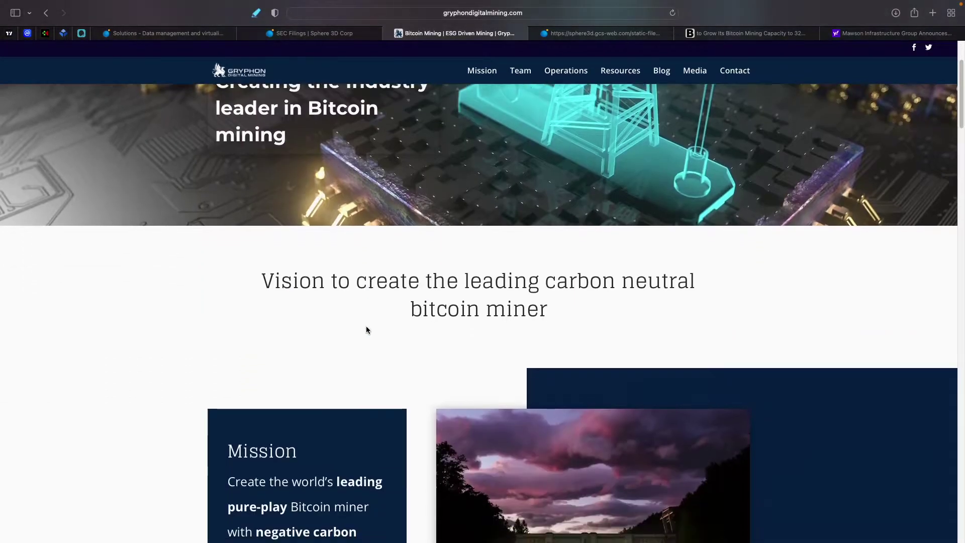
scroll(366, 330, "down", 4)
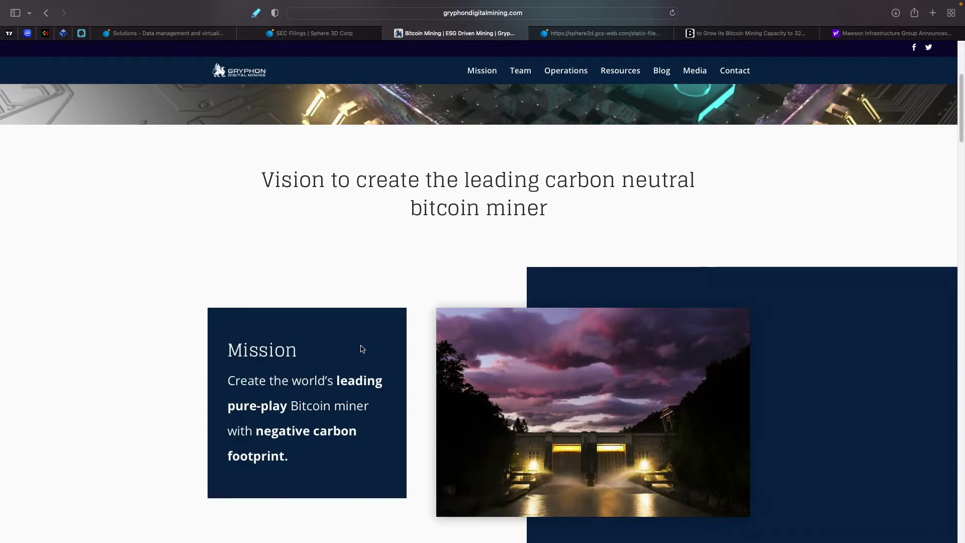
scroll(361, 349, "down", 10)
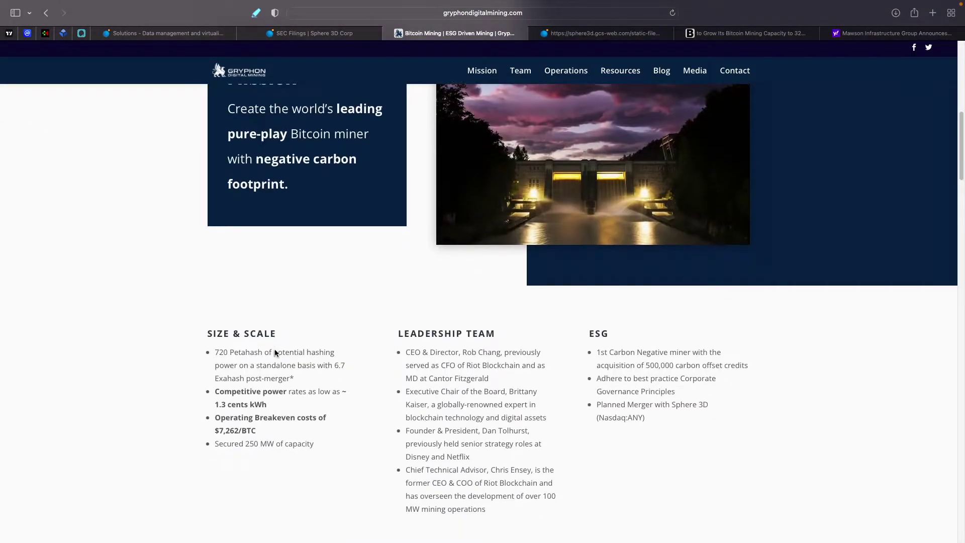
scroll(275, 353, "down", 1)
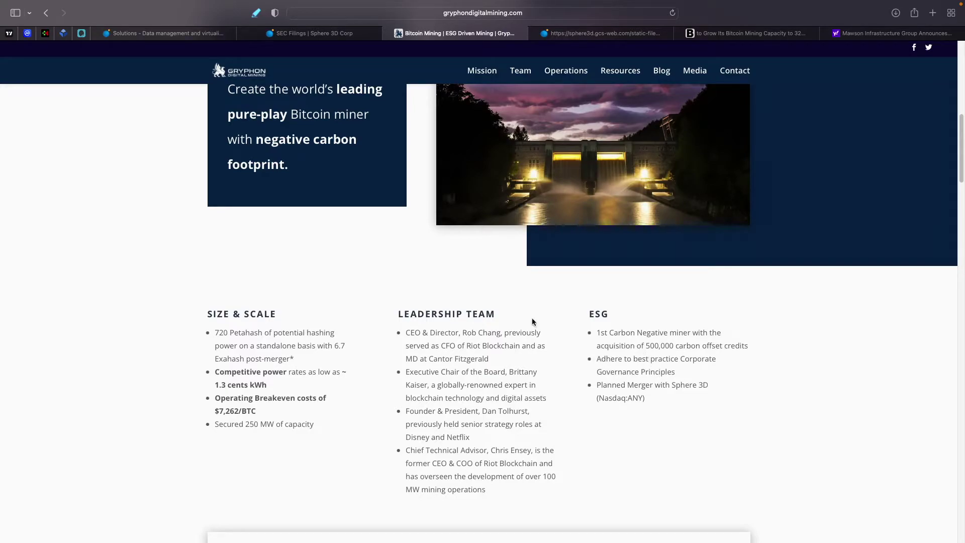
scroll(502, 332, "up", 5)
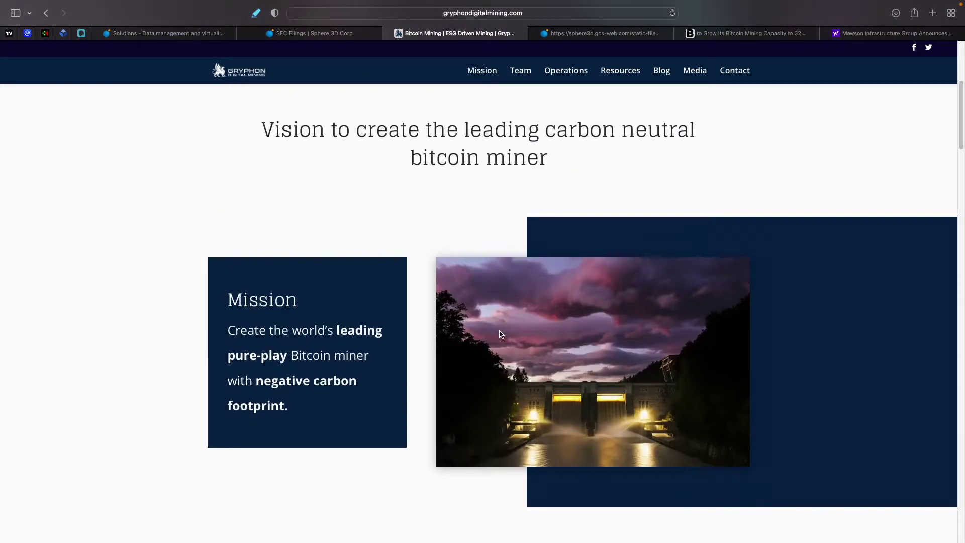
Step: Switch to the sphere3d.gcs-web.com tab and read the Form 425 release on 60,000 NuMiner NM440 miners
scroll(500, 334, "up", 1)
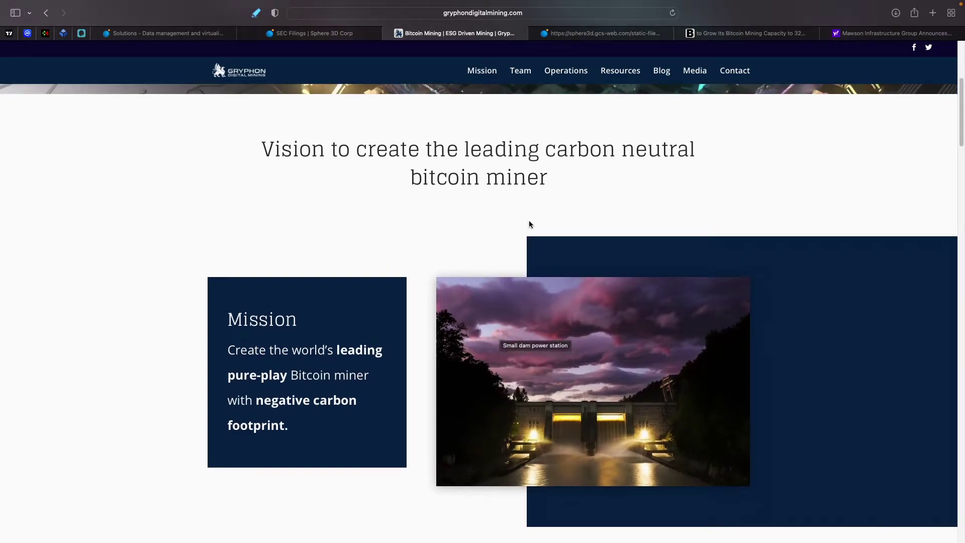
left_click(577, 32)
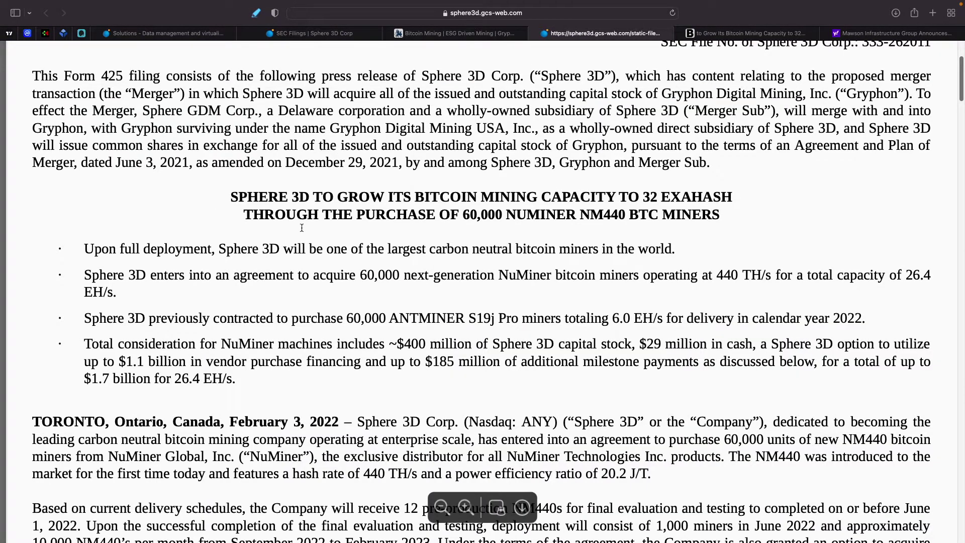
scroll(402, 318, "up", 3)
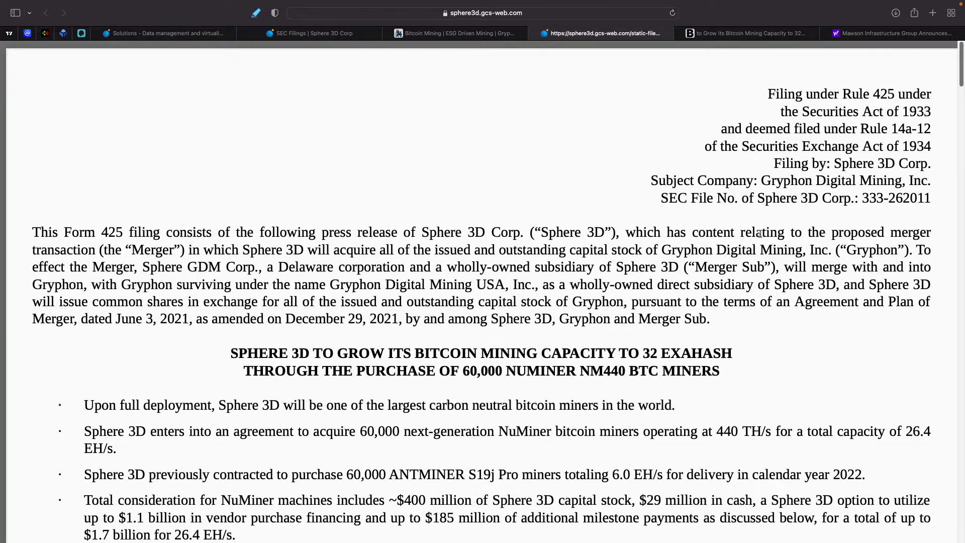
scroll(351, 290, "down", 2)
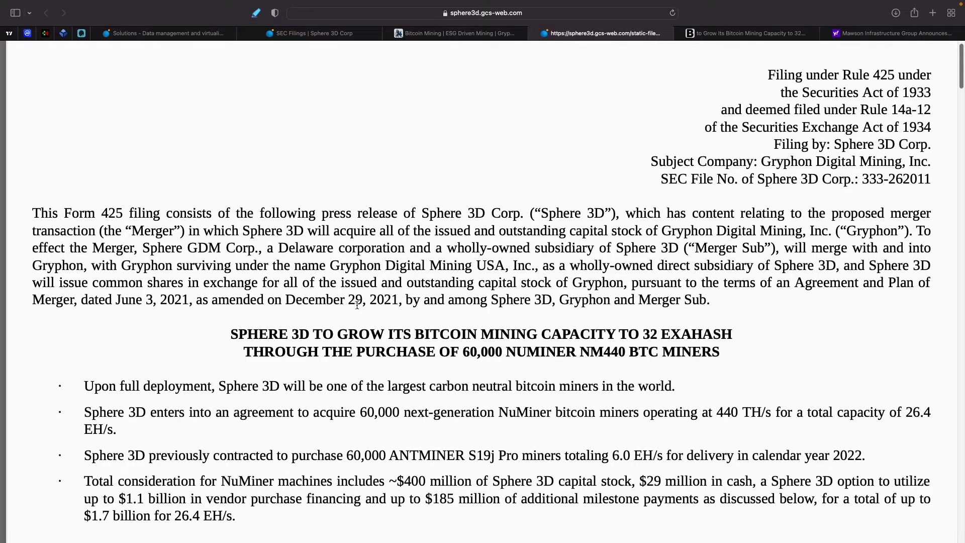
scroll(398, 305, "down", 5)
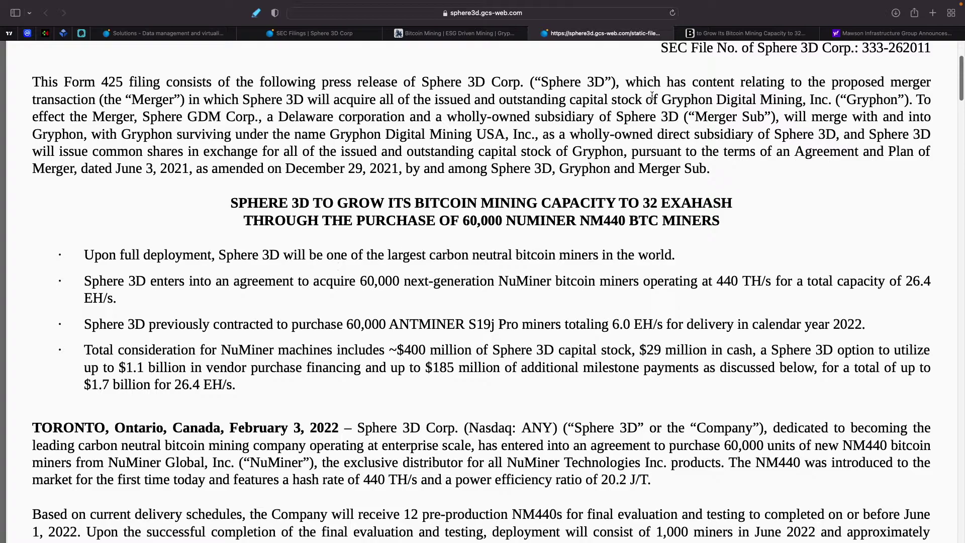
Step: Switch to the Bloomberg tab and scroll to the paragraph on Gryphon's 3,000 operating machines
left_click(710, 34)
scroll(466, 249, "up", 10)
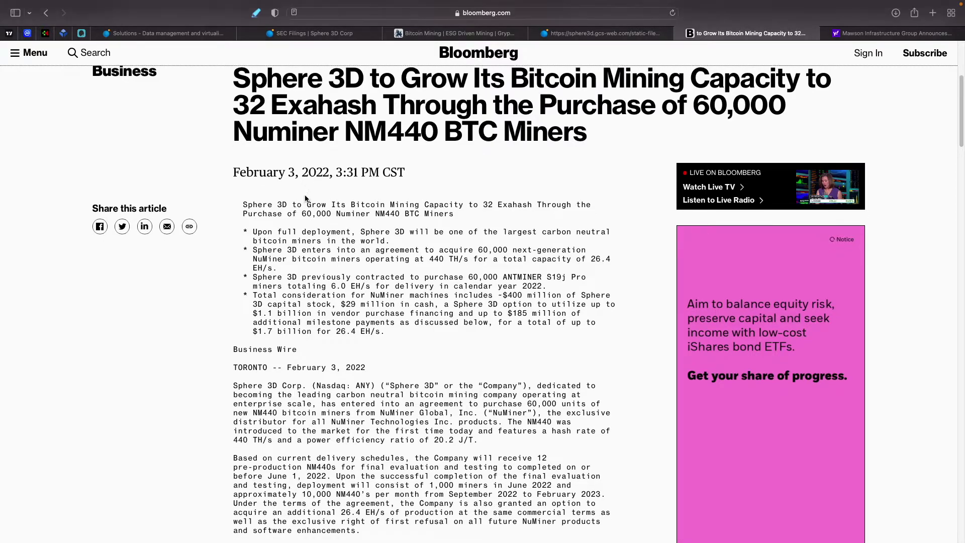
scroll(406, 307, "down", 2)
scroll(405, 307, "down", 10)
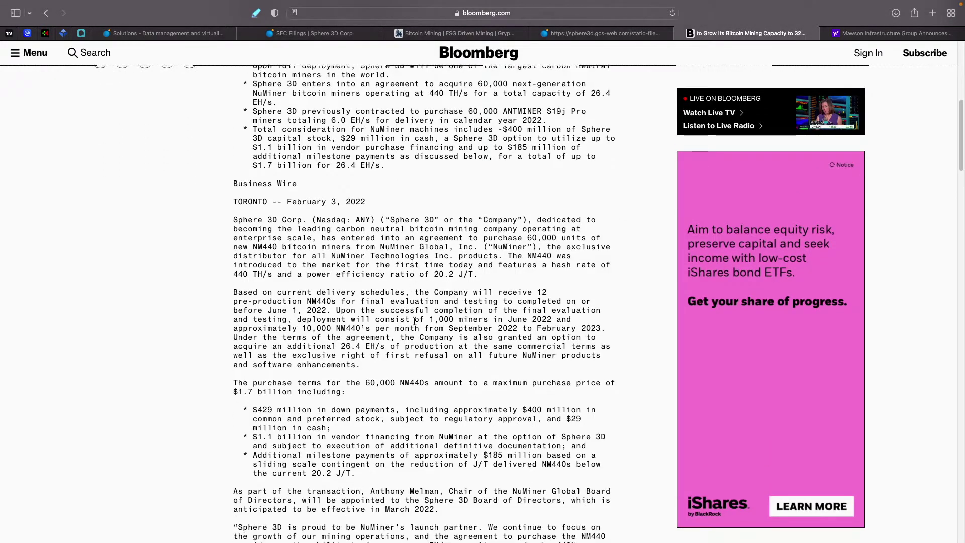
scroll(452, 337, "down", 6)
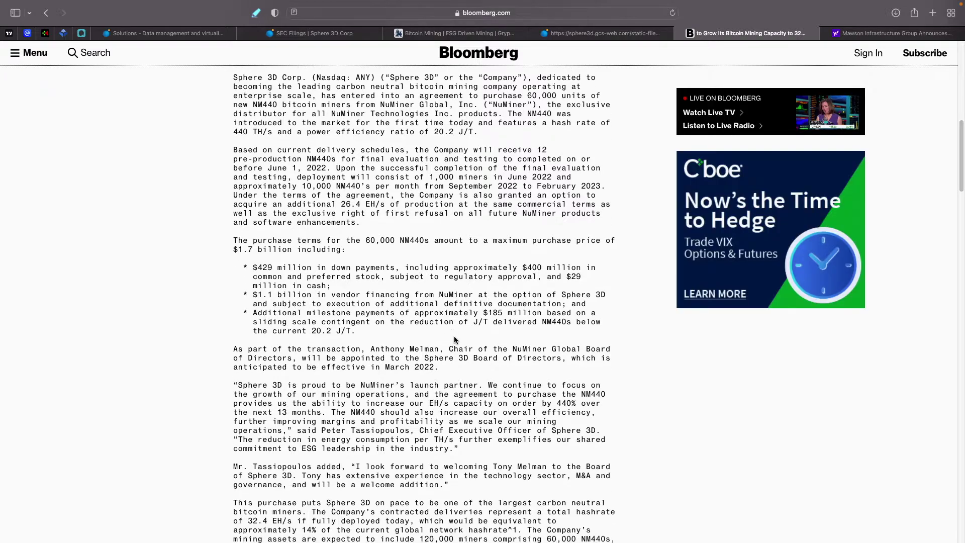
scroll(478, 337, "down", 2)
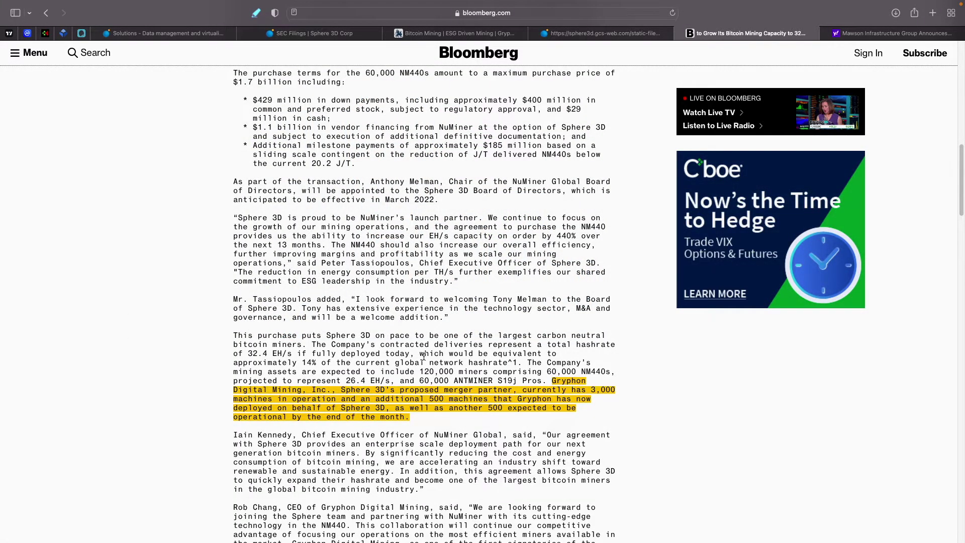
Step: Switch to Numbers, scroll the Sphere 3D sheet and select cell D3 showing 3000 miners
key("ctrl+Right")
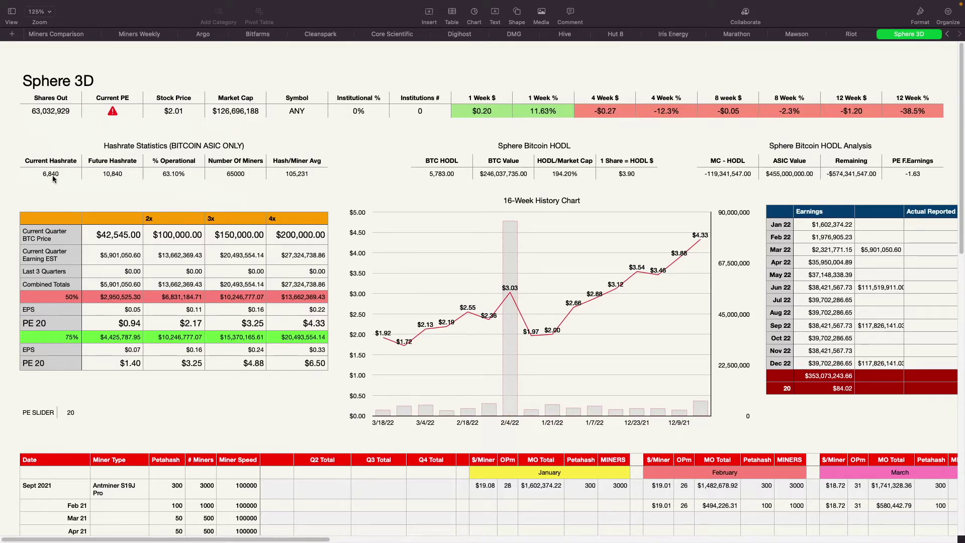
scroll(191, 236, "down", 1)
scroll(211, 311, "down", 6)
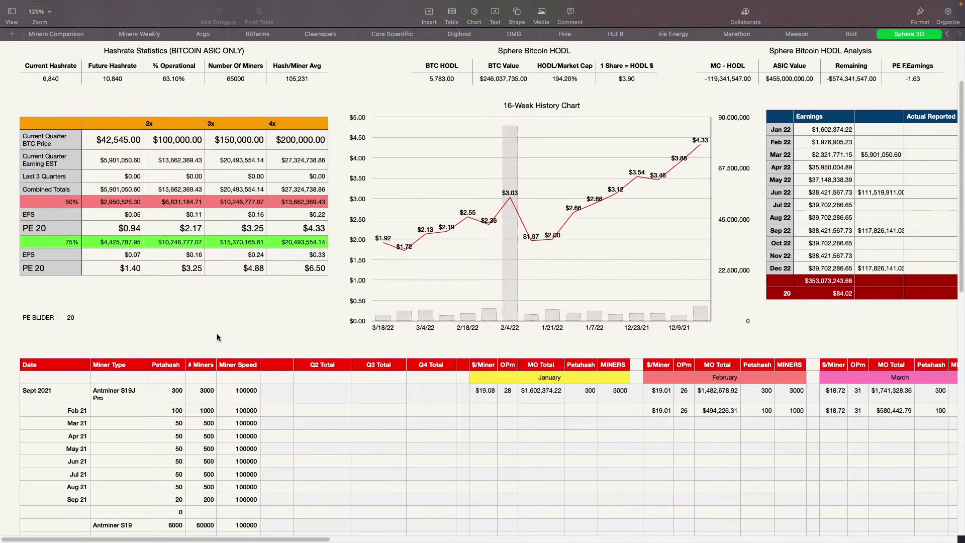
scroll(217, 337, "down", 3)
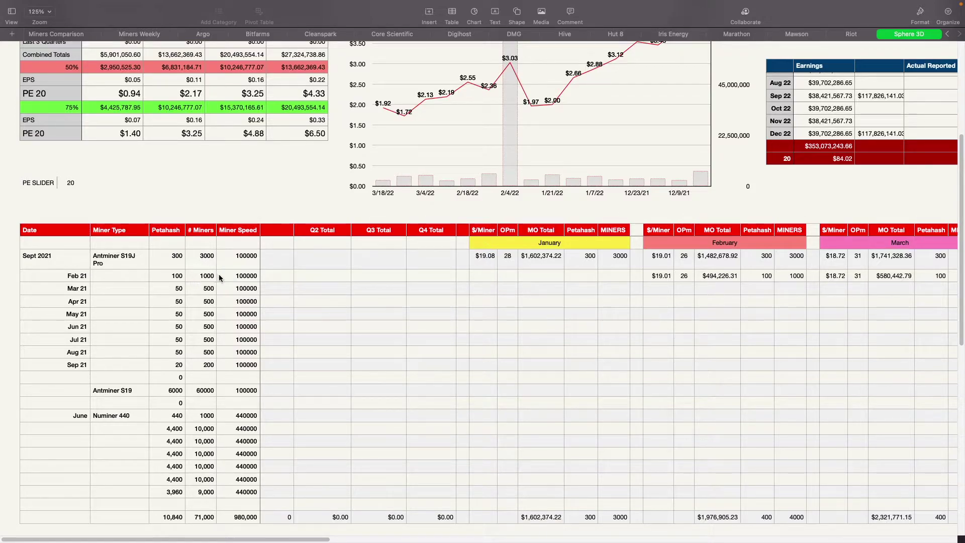
left_click(203, 261)
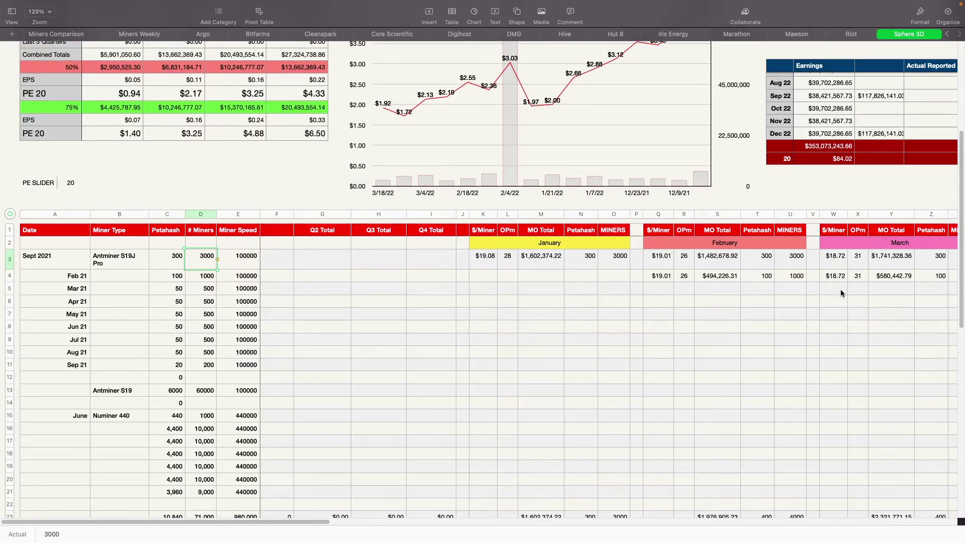
scroll(860, 289, "right", 5)
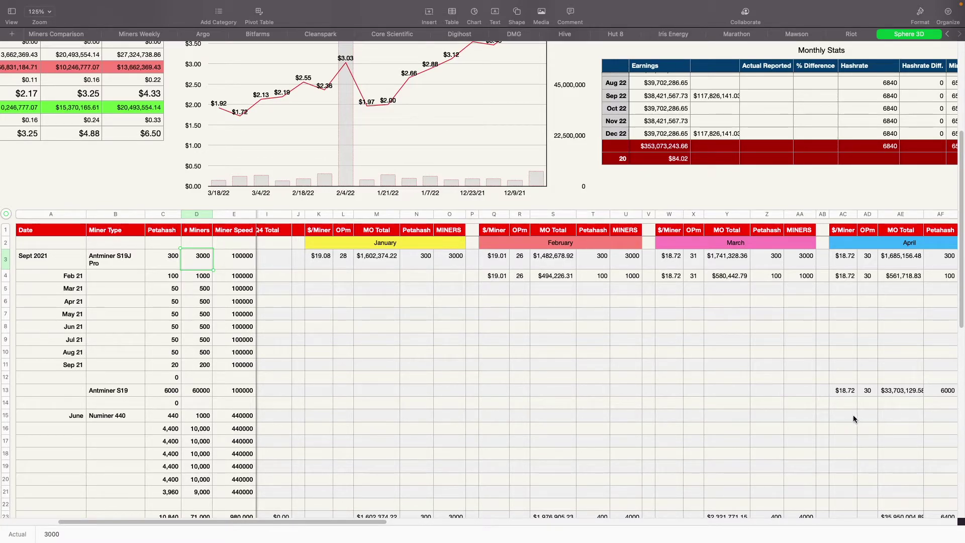
scroll(48, 385, "down", 3)
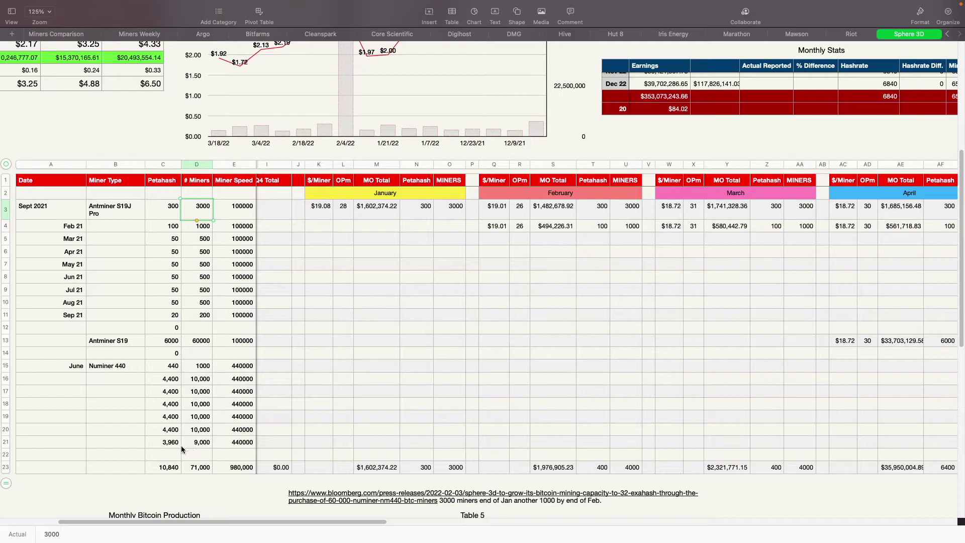
scroll(170, 440, "up", 1)
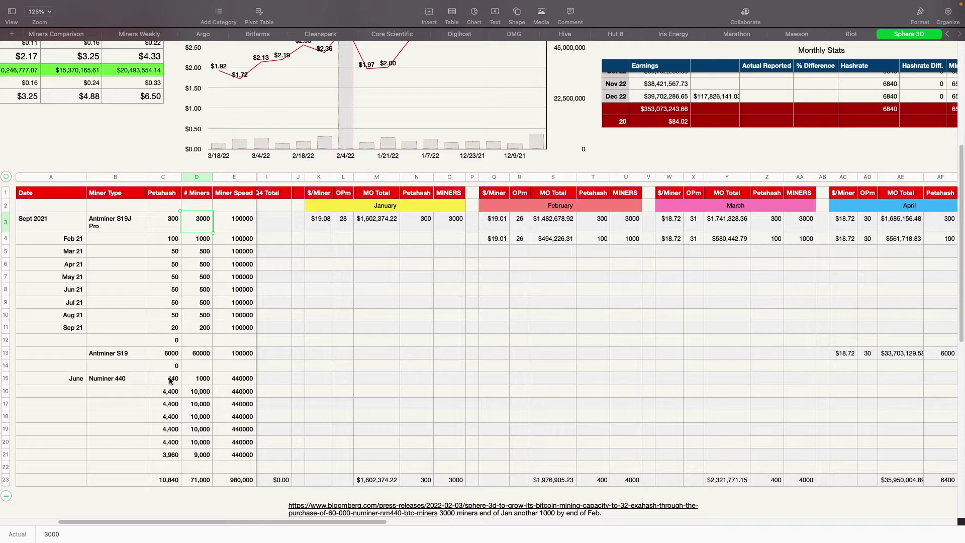
Step: Widen the C23 Petahash total's SUM range to C3:C21, giving 33,120
left_click(169, 480)
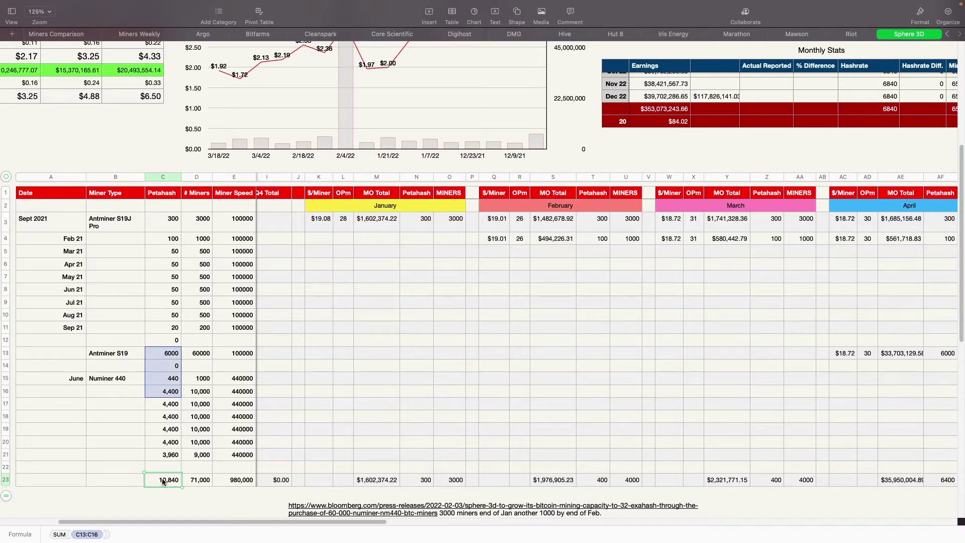
double_click(163, 481)
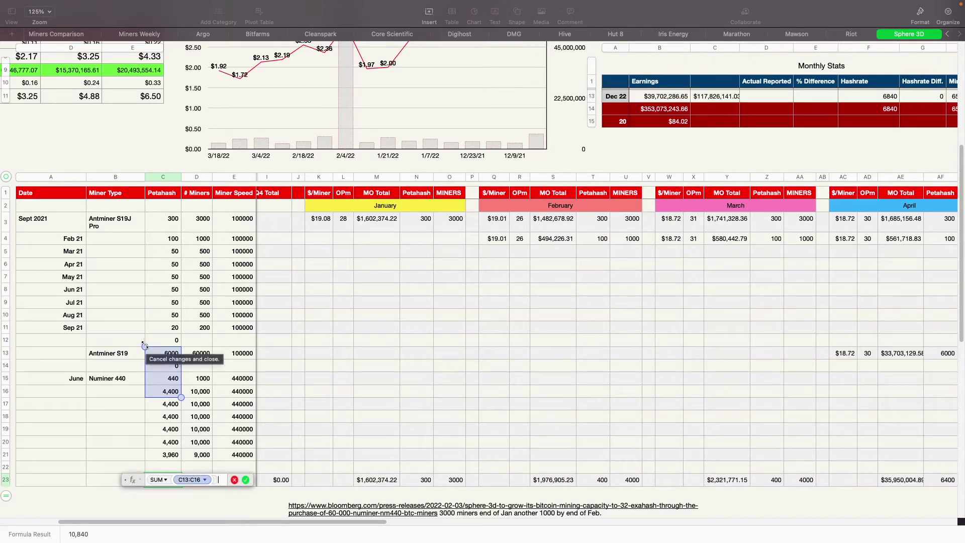
left_click_drag(145, 345, 145, 212)
left_click_drag(181, 397, 181, 460)
left_click(243, 480)
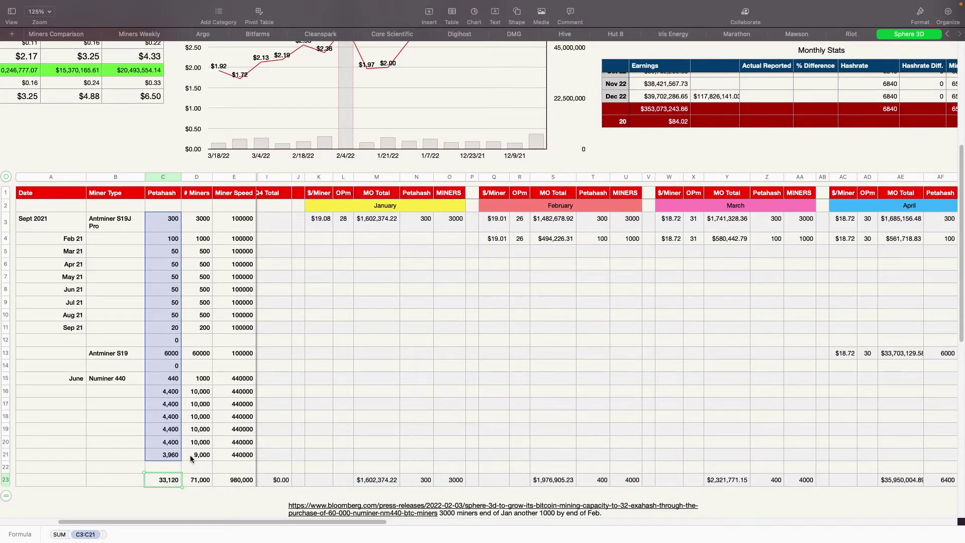
Step: Verify the formula and fill it across to E23, totalling 127,200 miners and 4,080,000 miner speed
double_click(166, 484)
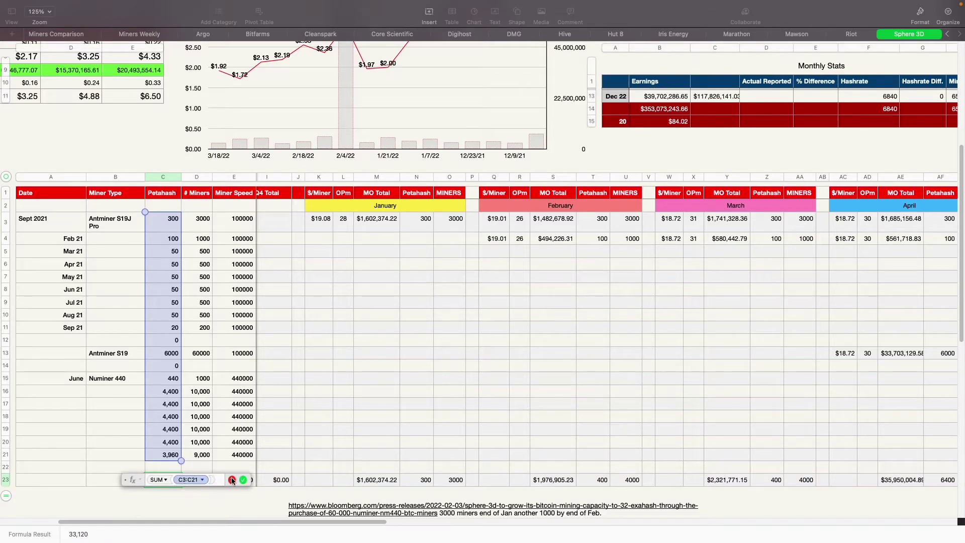
left_click(241, 481)
left_click_drag(183, 480, 224, 484)
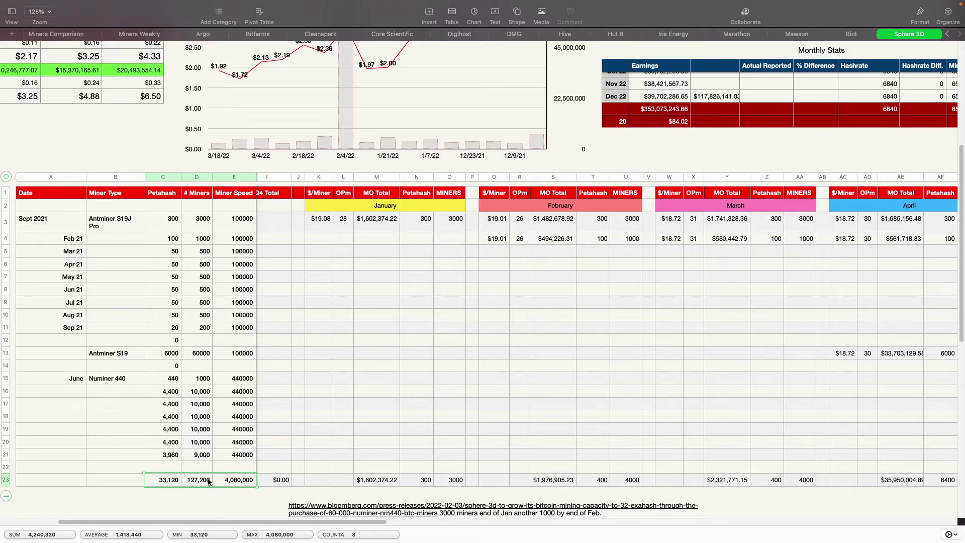
scroll(331, 467, "down", 3)
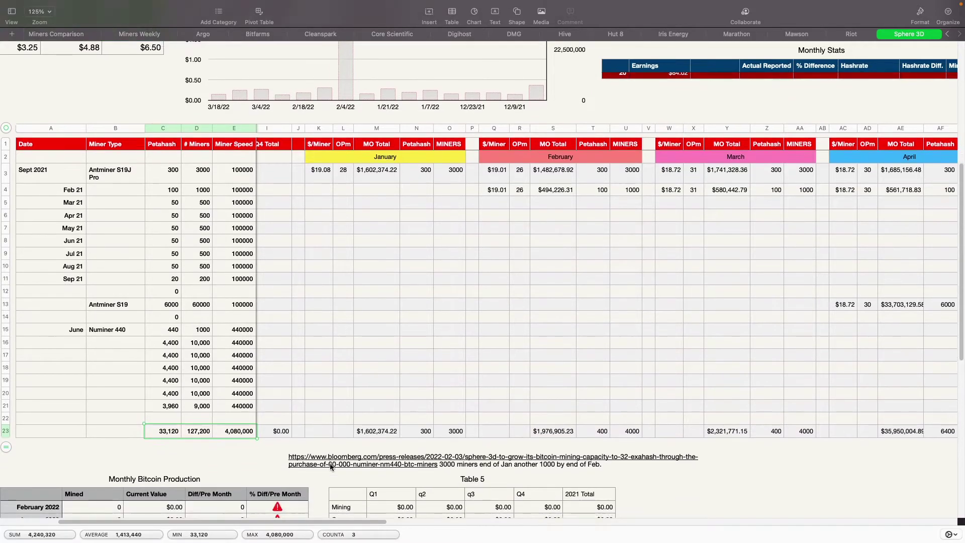
scroll(331, 467, "down", 4)
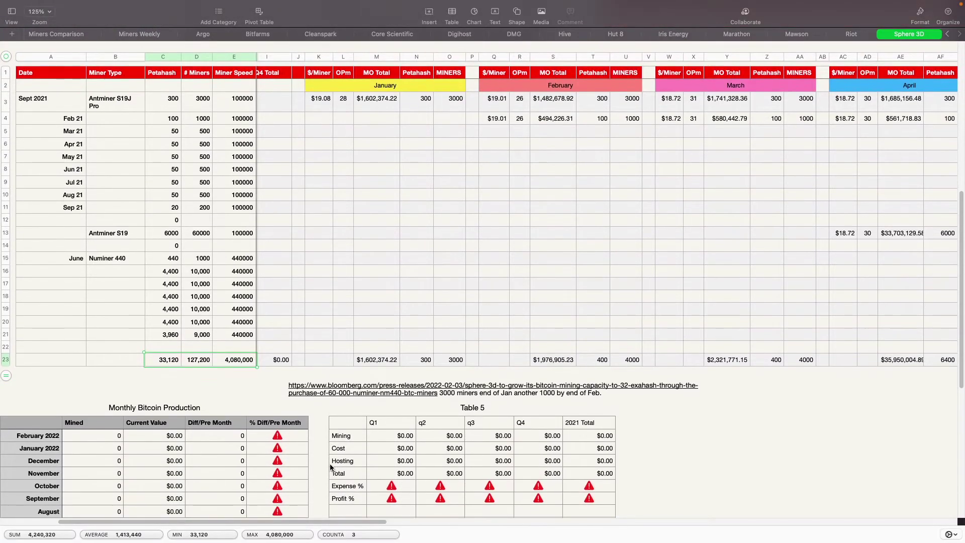
scroll(330, 467, "down", 2)
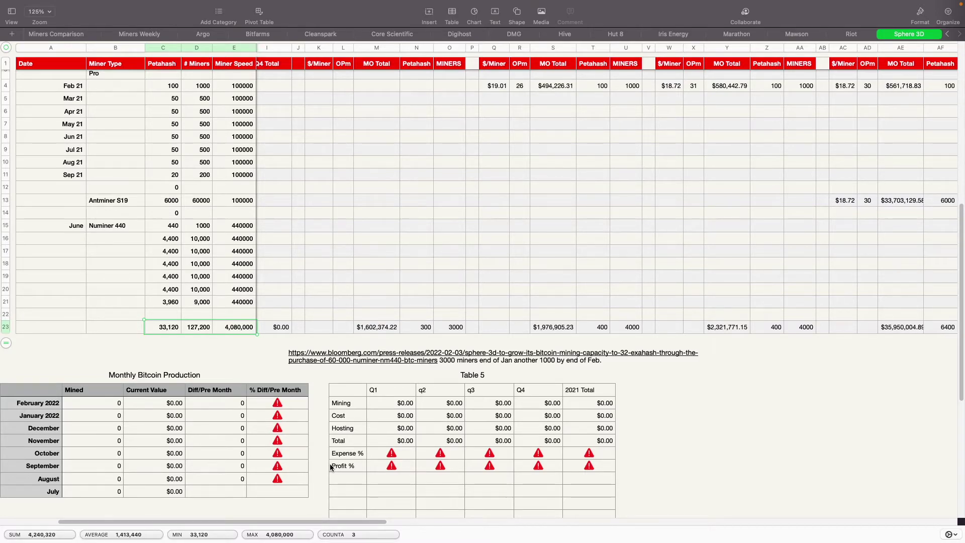
scroll(330, 467, "down", 1)
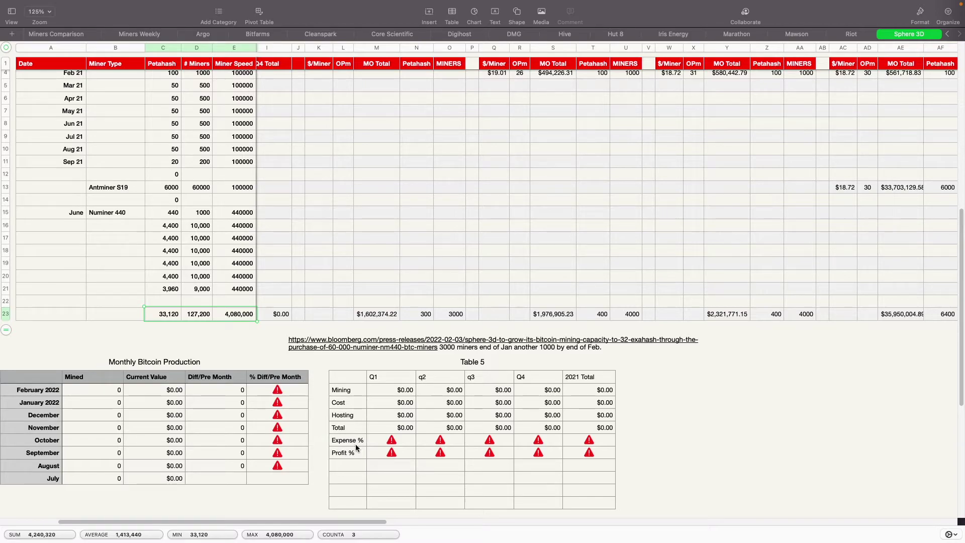
scroll(430, 450, "up", 4)
scroll(430, 451, "up", 6)
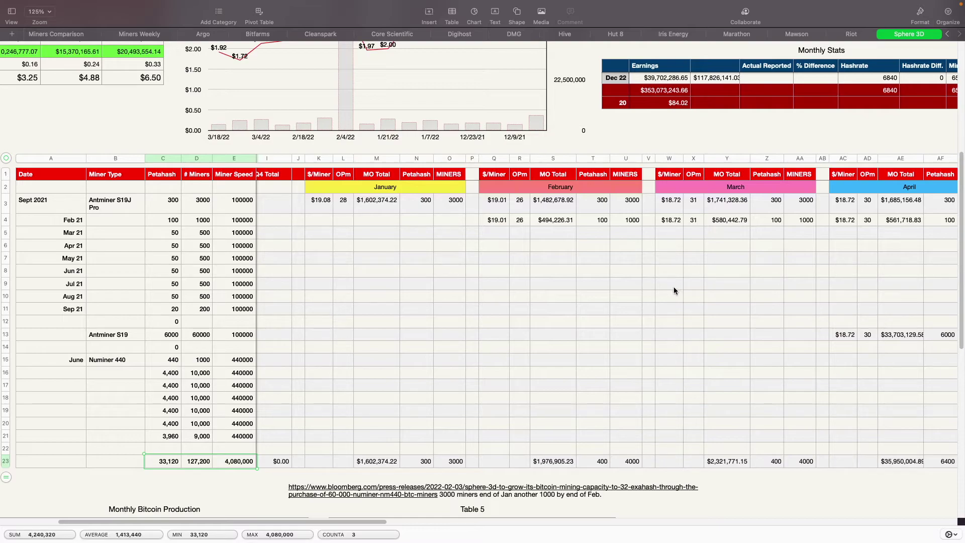
scroll(635, 334, "up", 6)
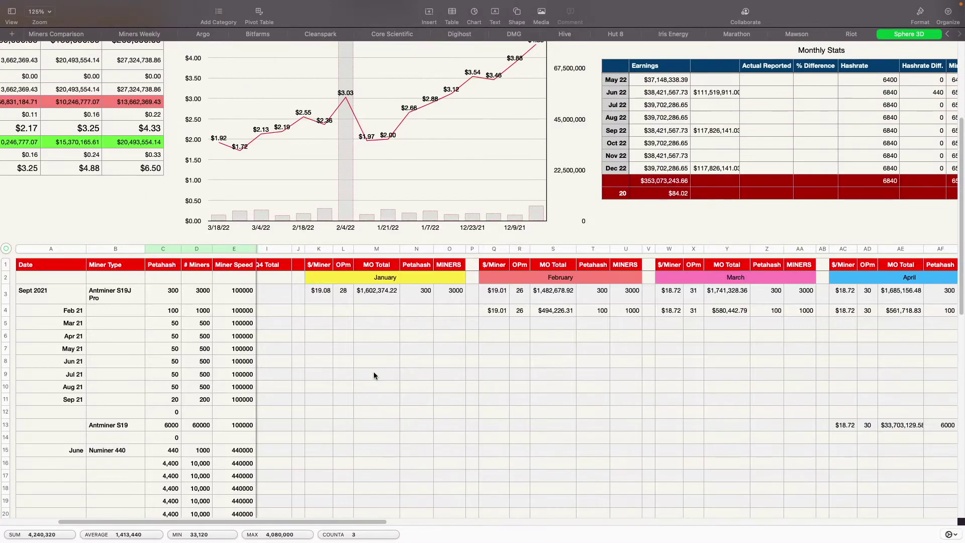
scroll(373, 375, "up", 10)
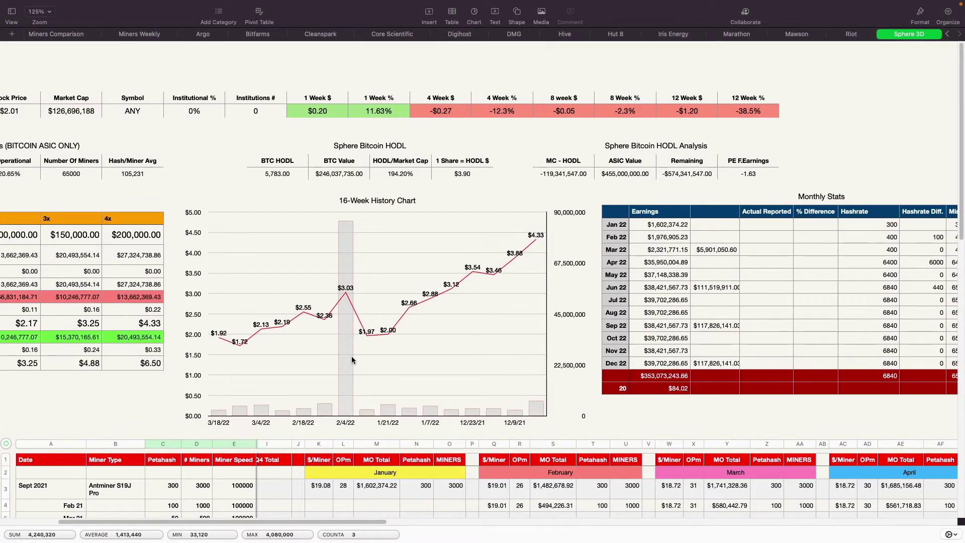
scroll(352, 361, "left", 5)
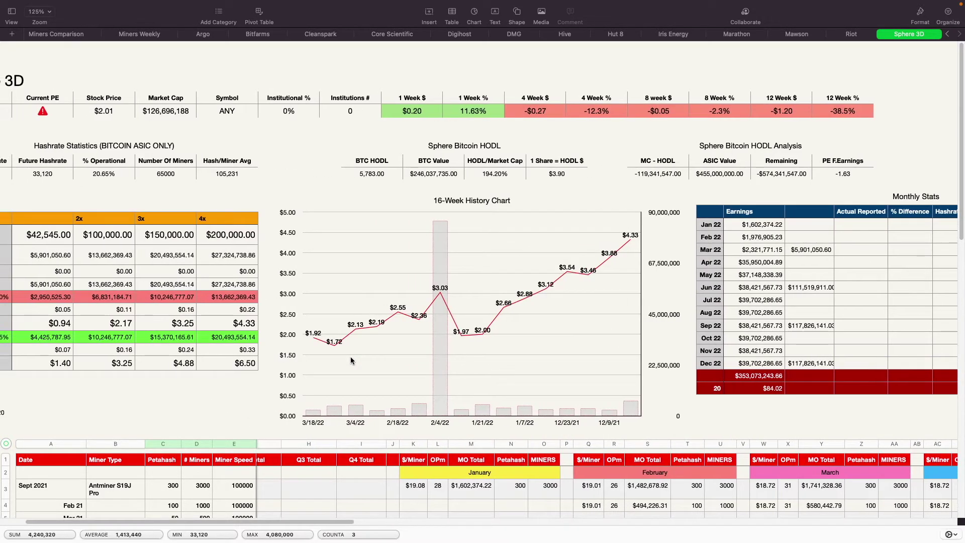
scroll(351, 361, "left", 3)
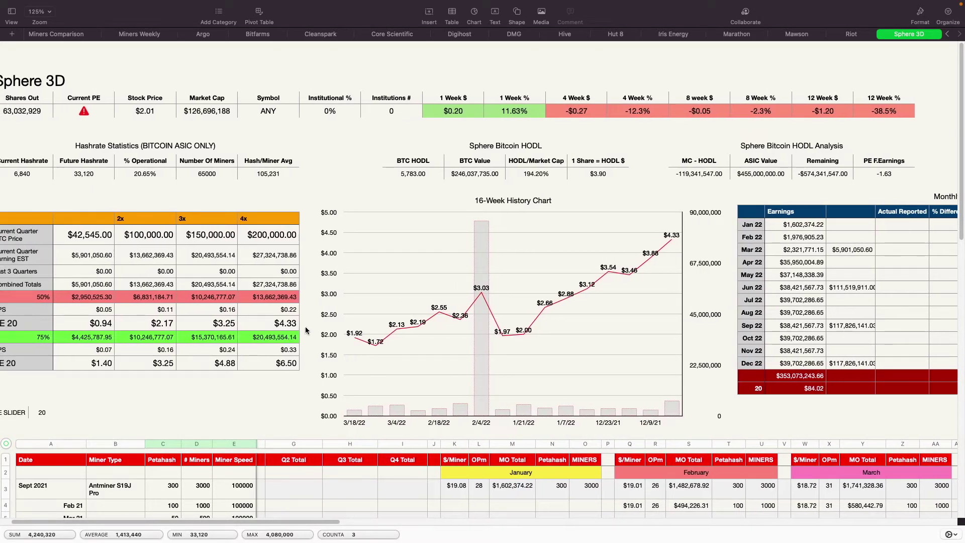
scroll(136, 305, "left", 2)
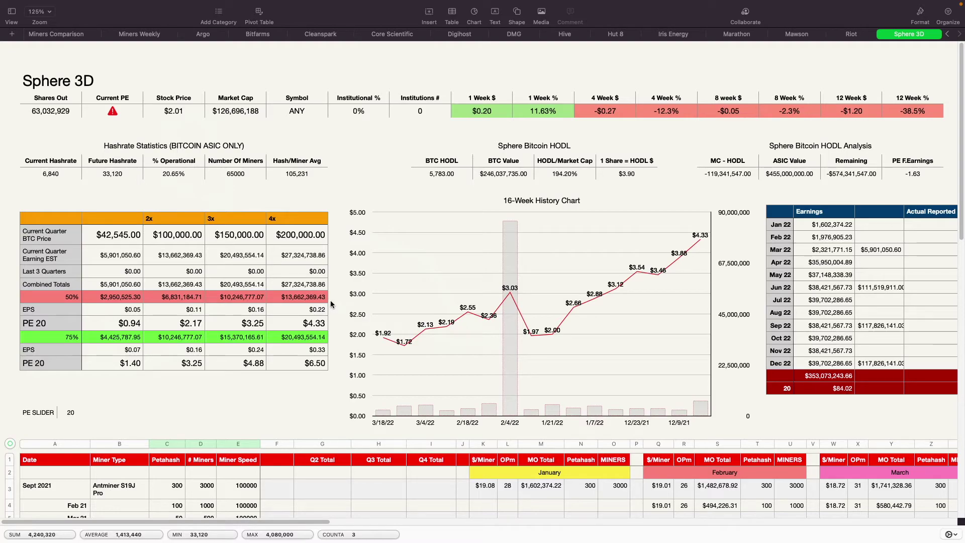
scroll(363, 407, "down", 5)
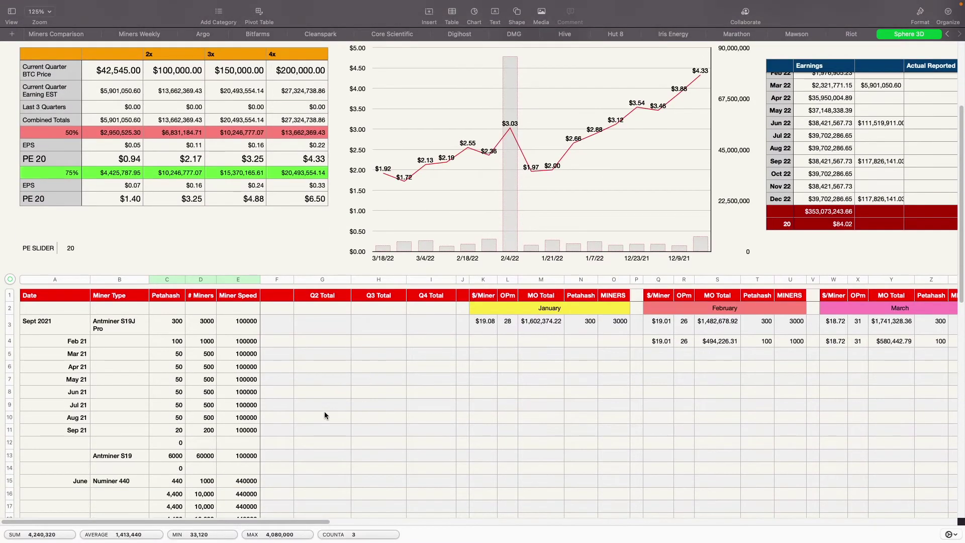
scroll(324, 411, "down", 3)
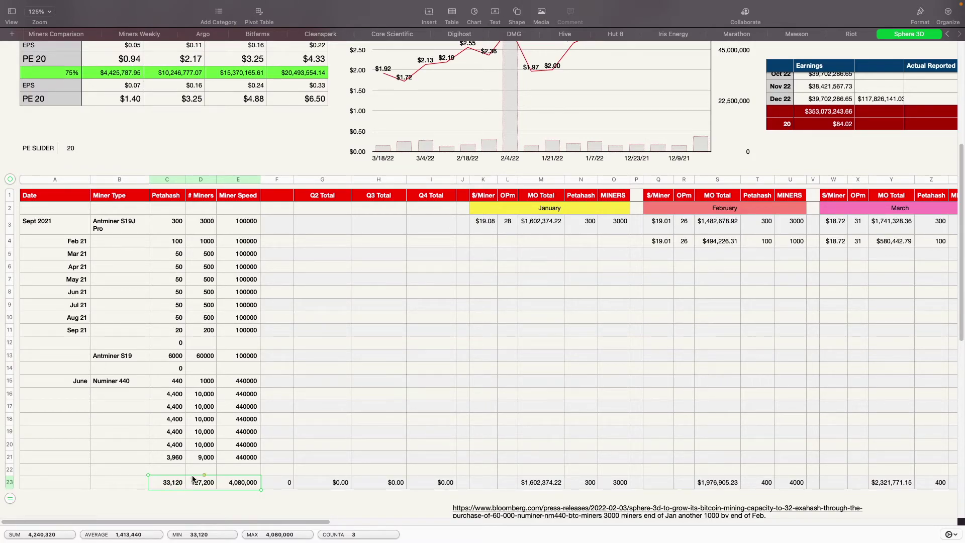
scroll(249, 342, "up", 8)
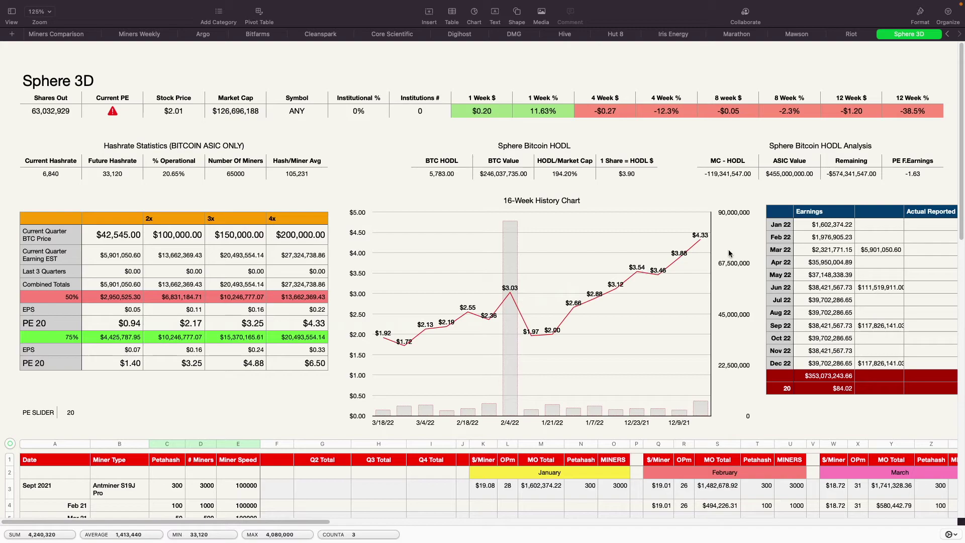
scroll(730, 254, "right", 5)
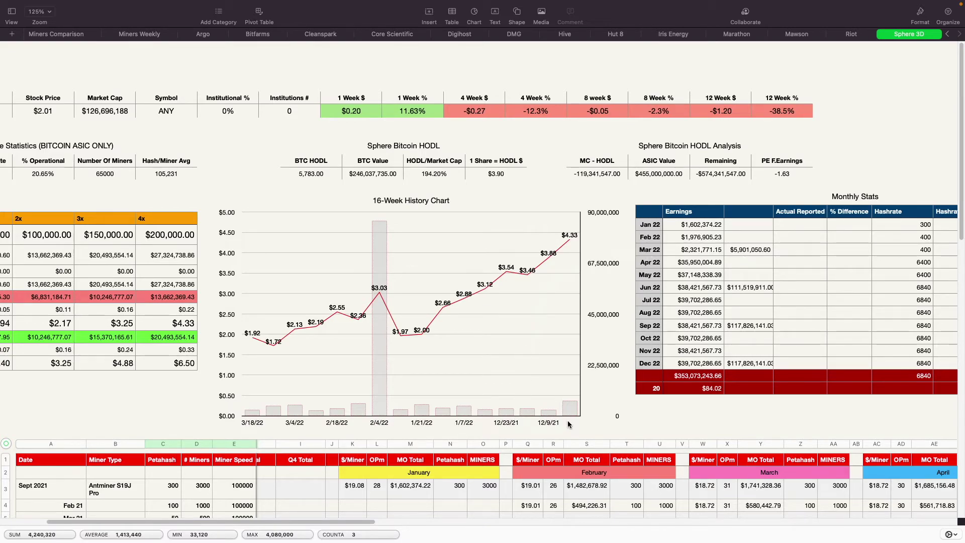
scroll(568, 424, "down", 3)
scroll(569, 423, "up", 3)
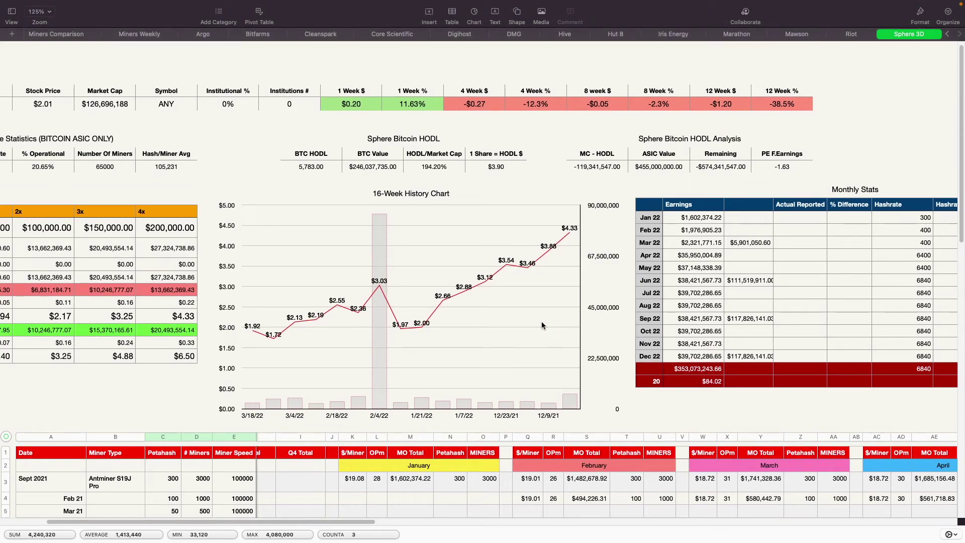
scroll(542, 325, "down", 1)
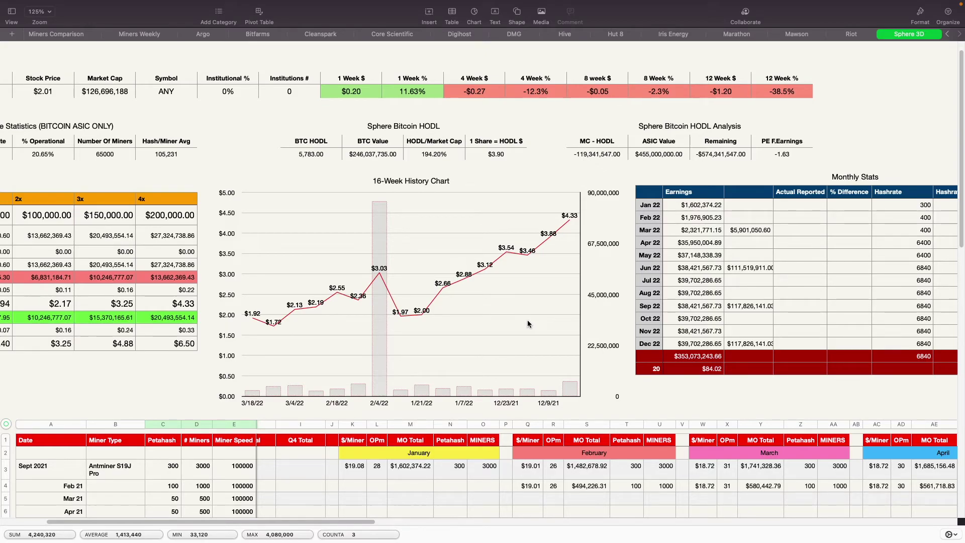
scroll(528, 324, "left", 4)
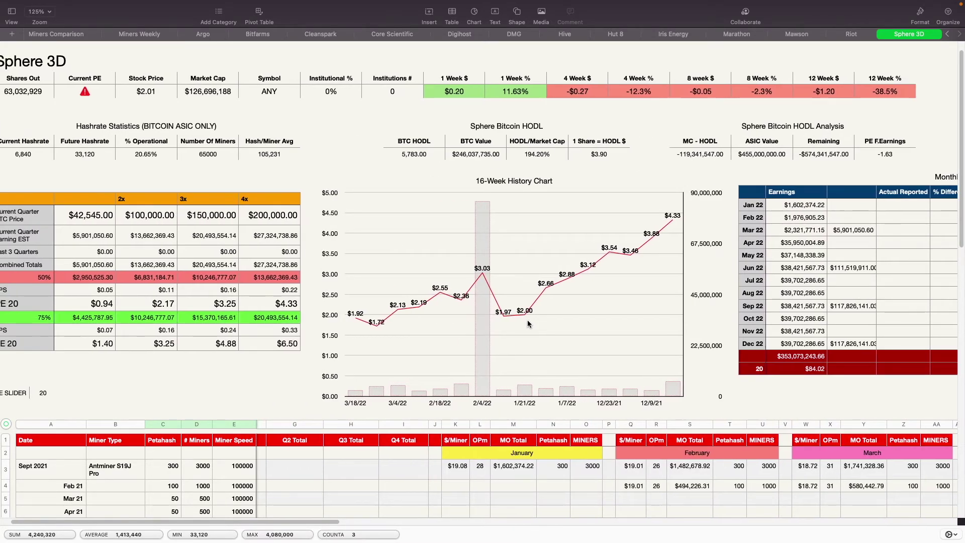
scroll(527, 319, "left", 1)
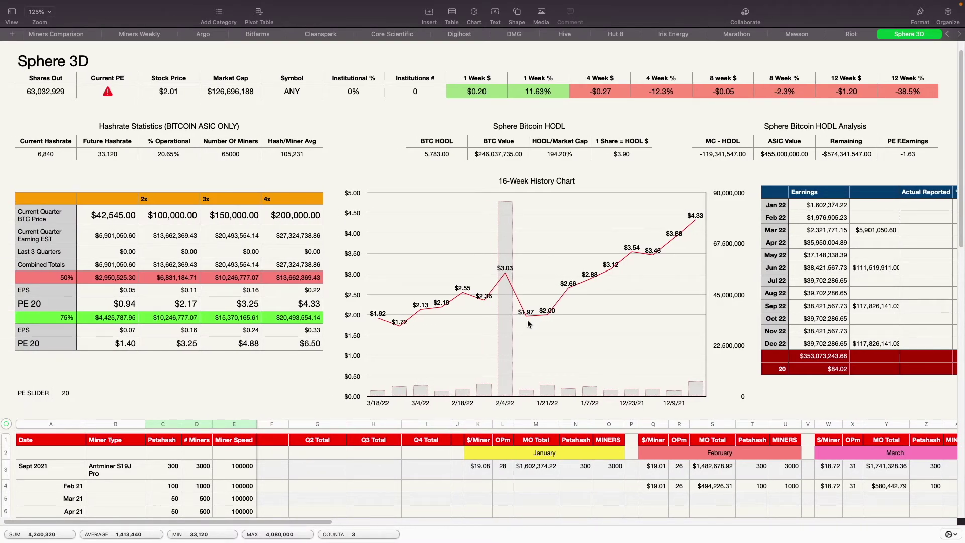